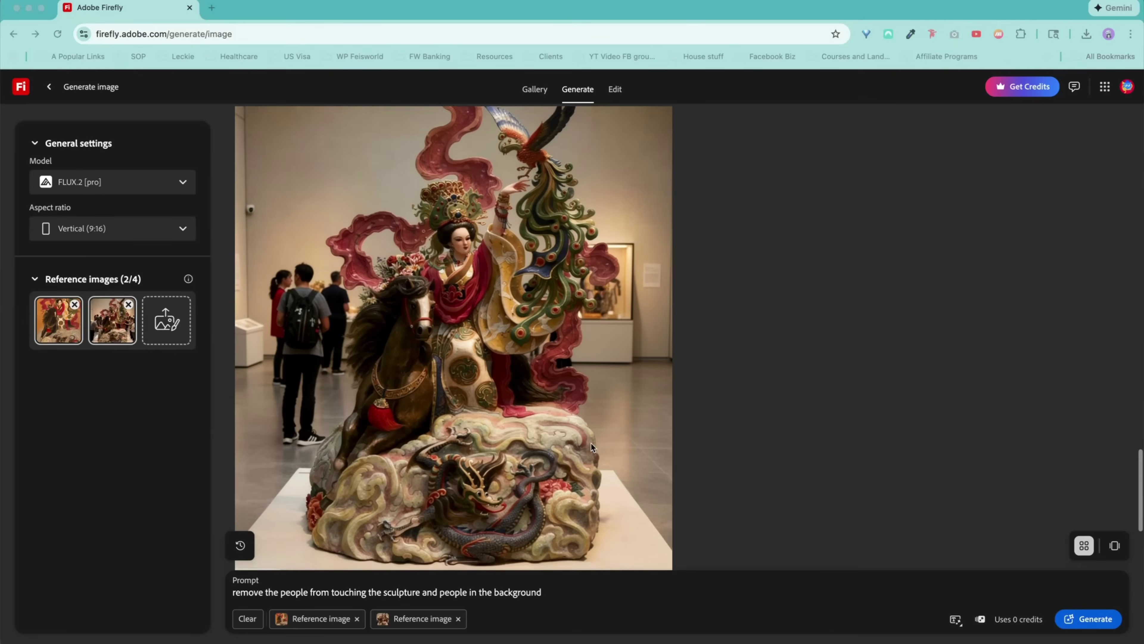
# - Use the 2. Later Tang - Empress Liu.jpg painting as the reference and generate an image with the prompt "turn this painting into a 3D sculpture inside a museum"
pyautogui.scroll(-5, 600, 348)
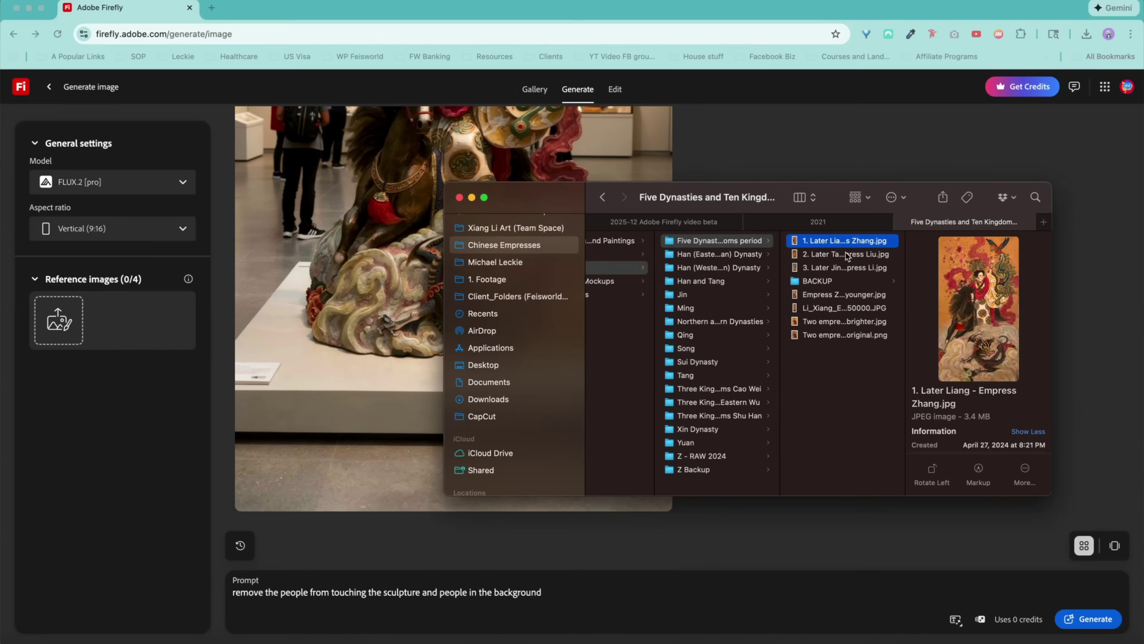
pyautogui.click(843, 257)
pyautogui.press('Return')
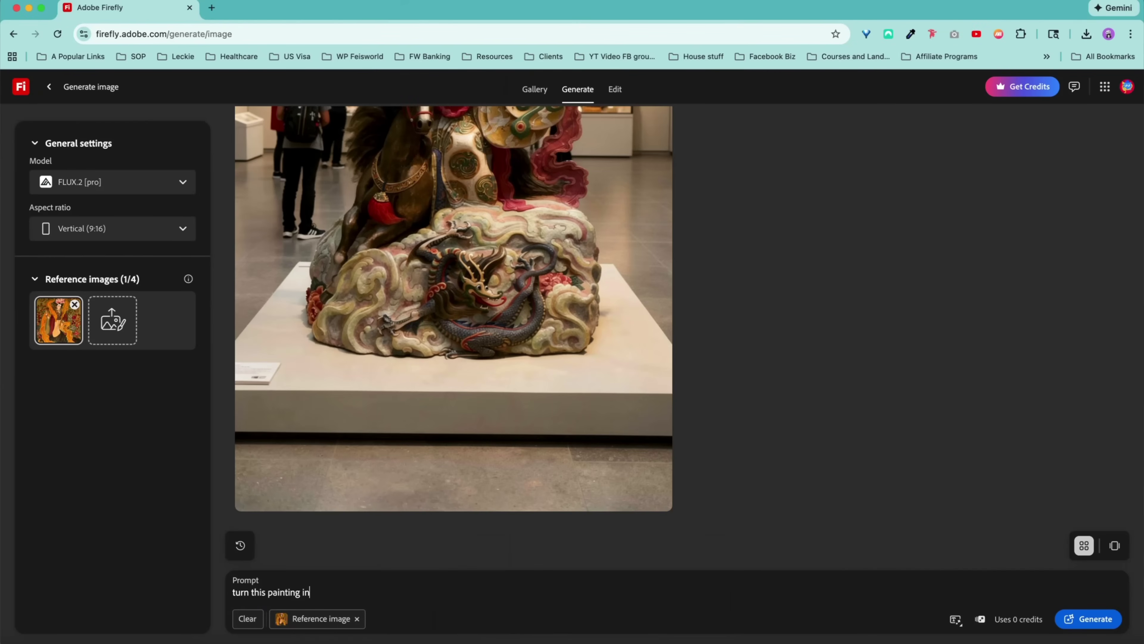
pyautogui.write('useum')
pyautogui.press('Return')
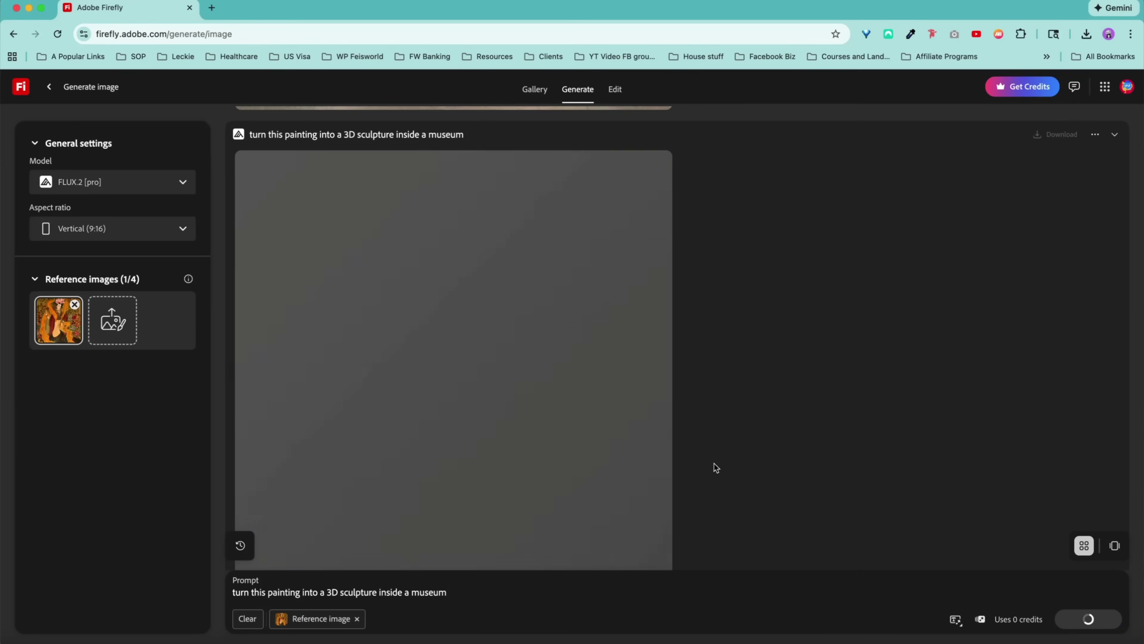
# - Open the original Later Tang painting beside the generated sculpture and compare the two images
pyautogui.press('super+Tab')
pyautogui.press('space')
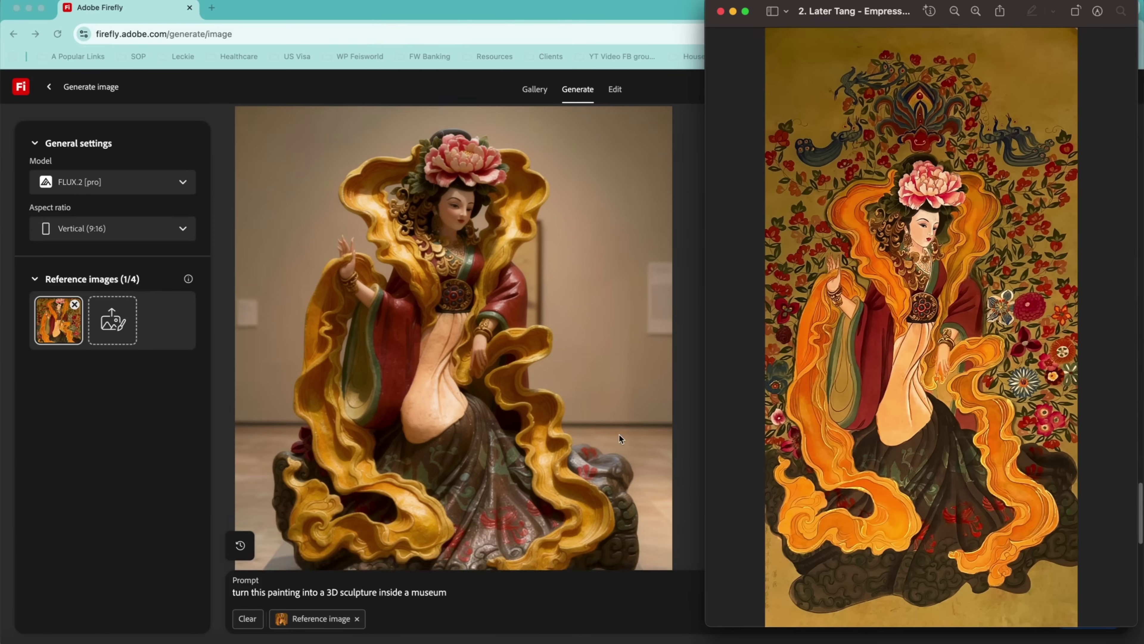
pyautogui.scroll(-4, 557, 413)
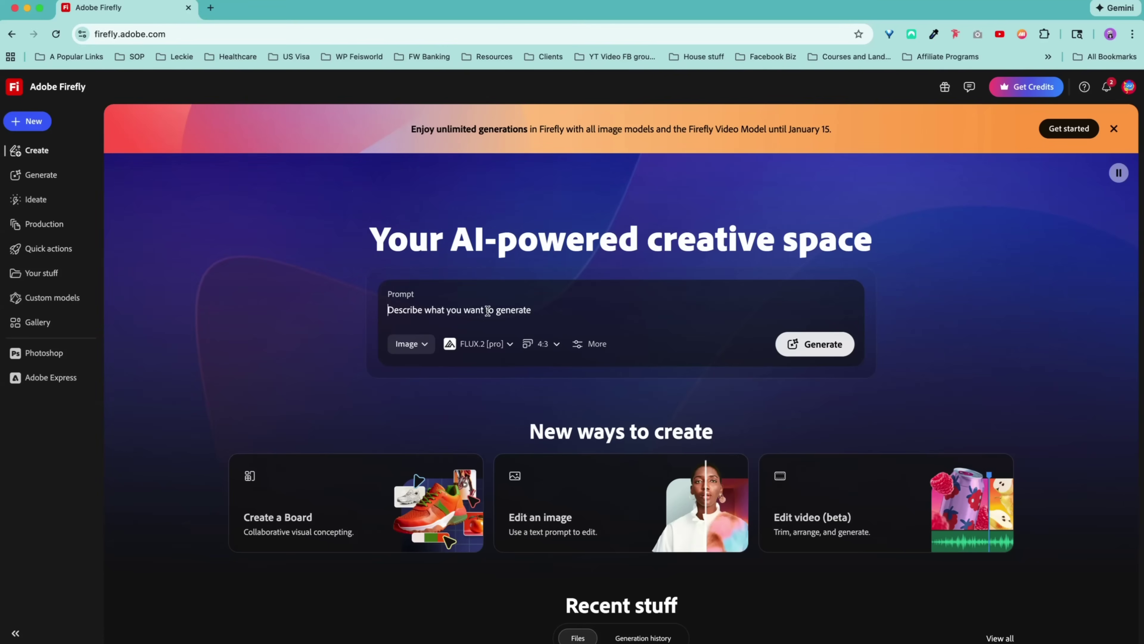
# - Look through the generation types and the available Adobe and partner models for the home page prompt
pyautogui.click(424, 345)
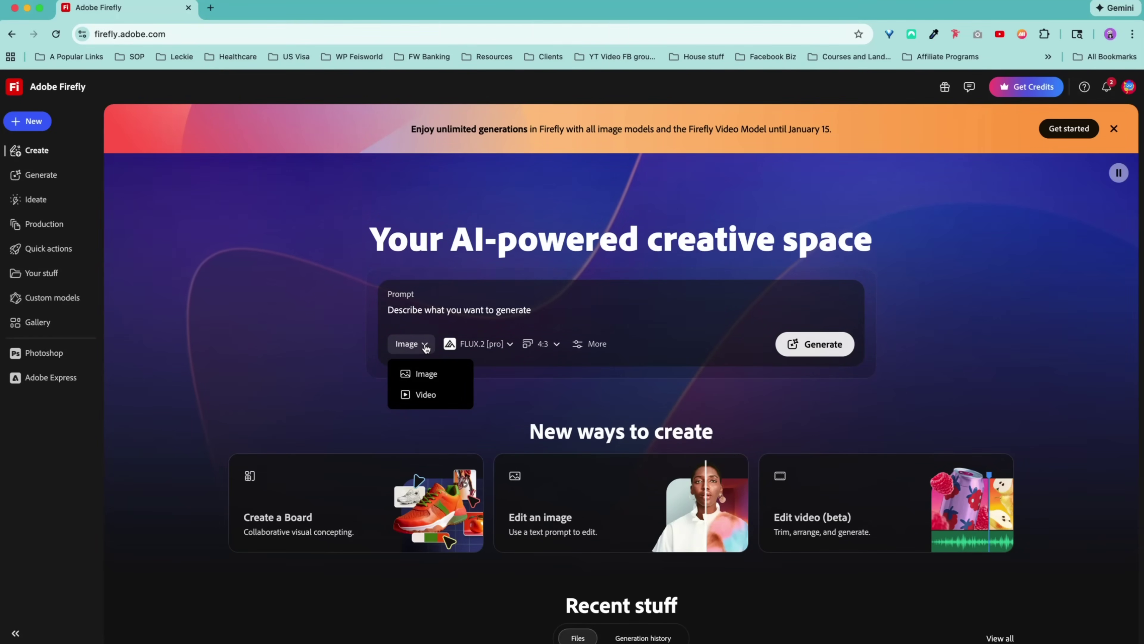
pyautogui.click(506, 346)
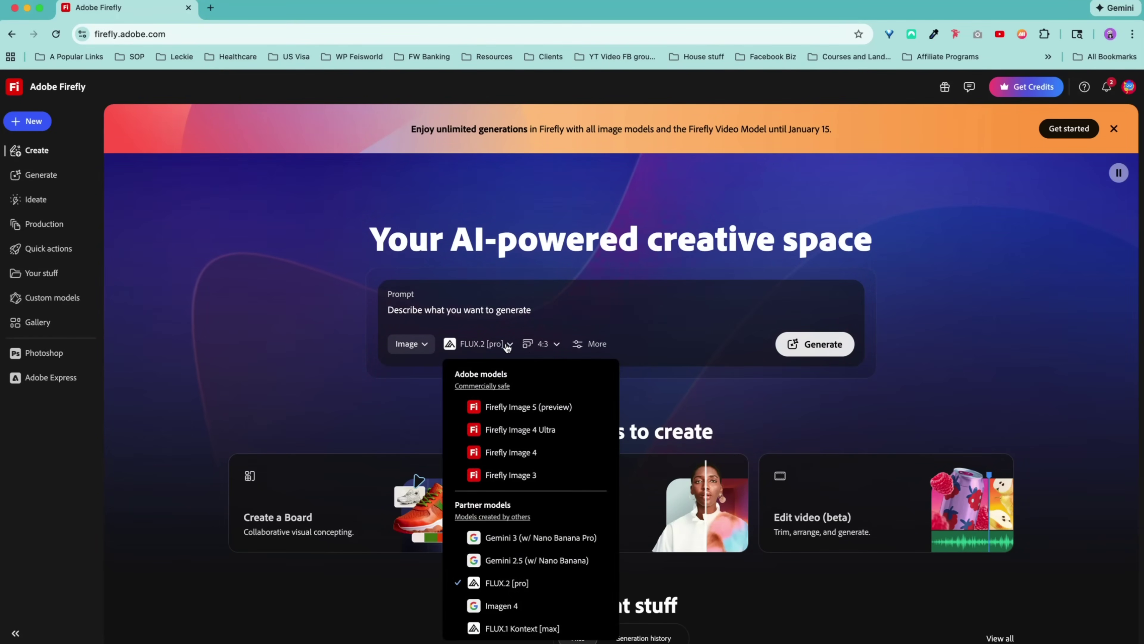
pyautogui.click(594, 310)
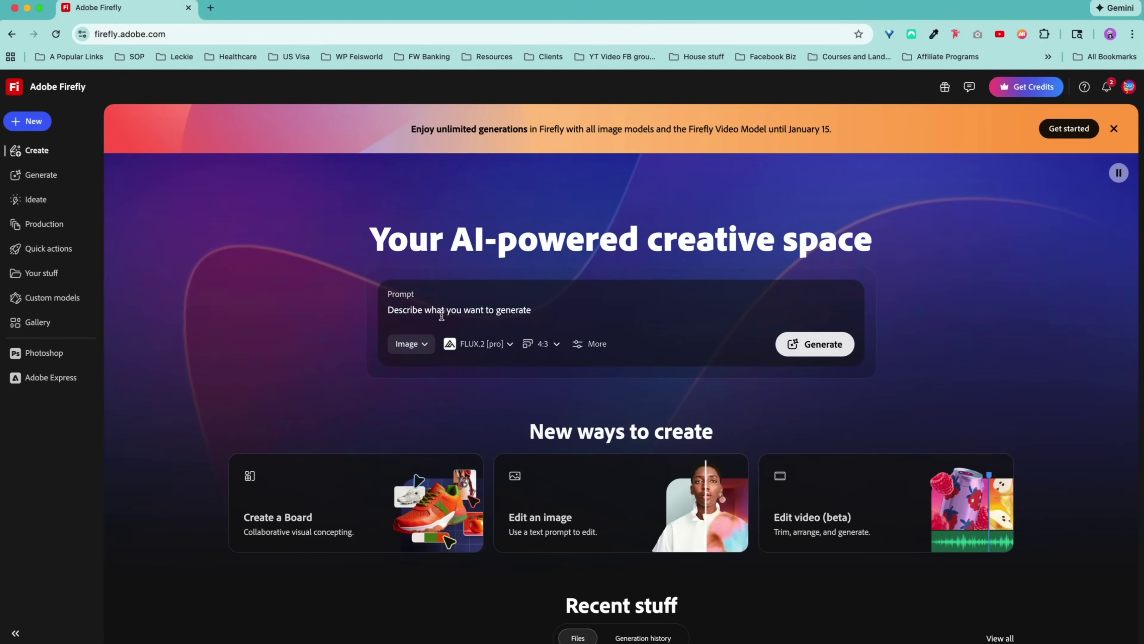
# - Open the full image generation settings, review the aspect ratio options, and return to the Firefly home page
pyautogui.click(591, 346)
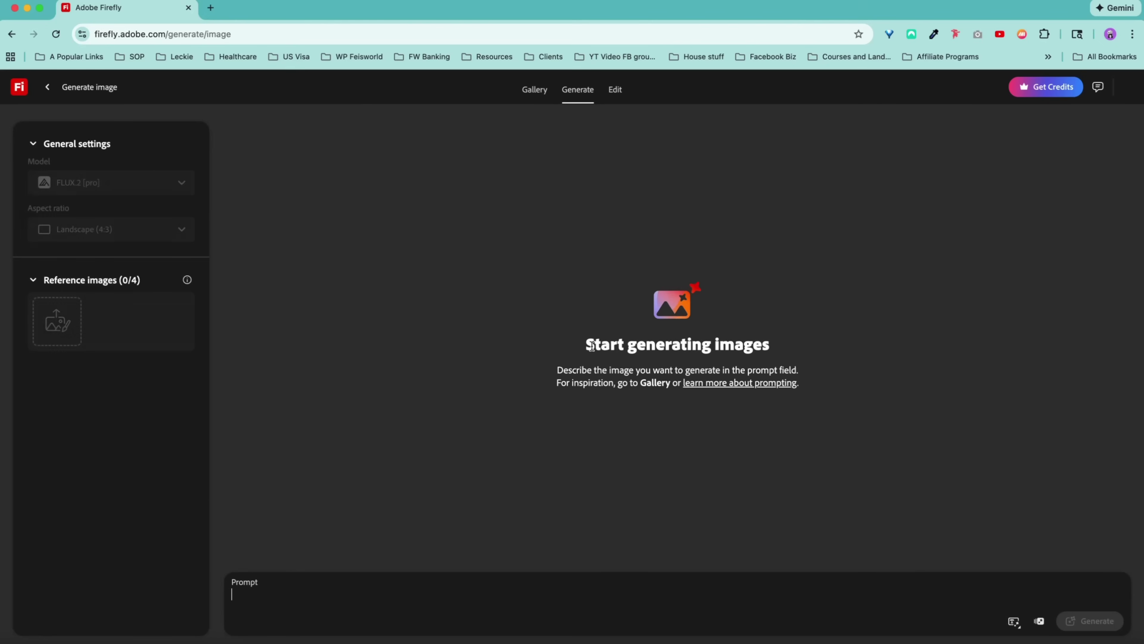
pyautogui.click(265, 33)
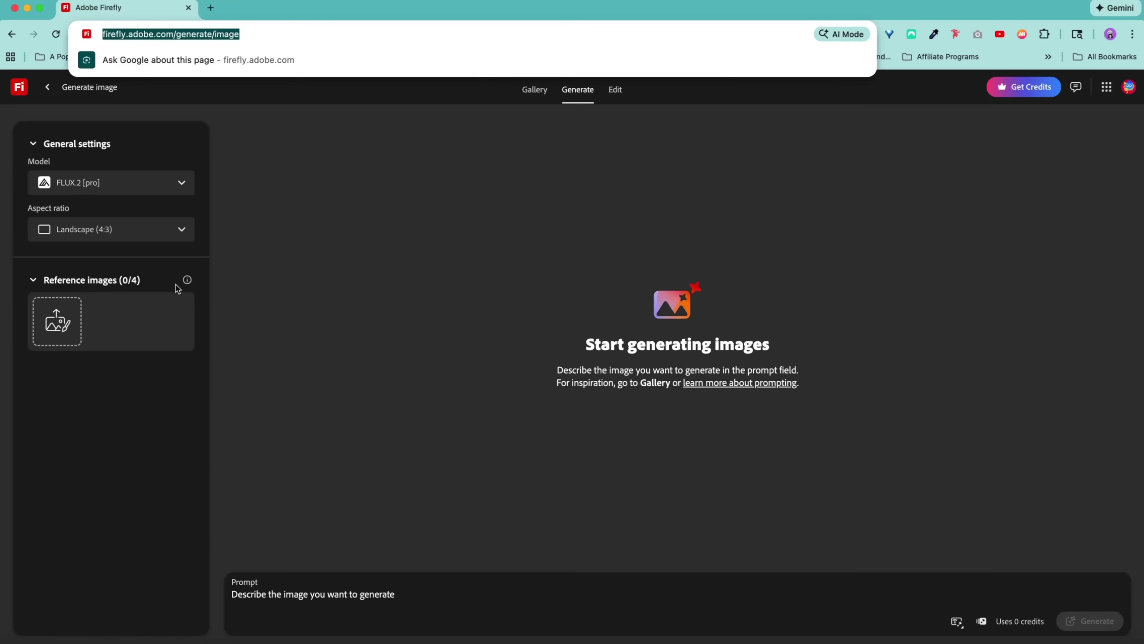
pyautogui.click(133, 234)
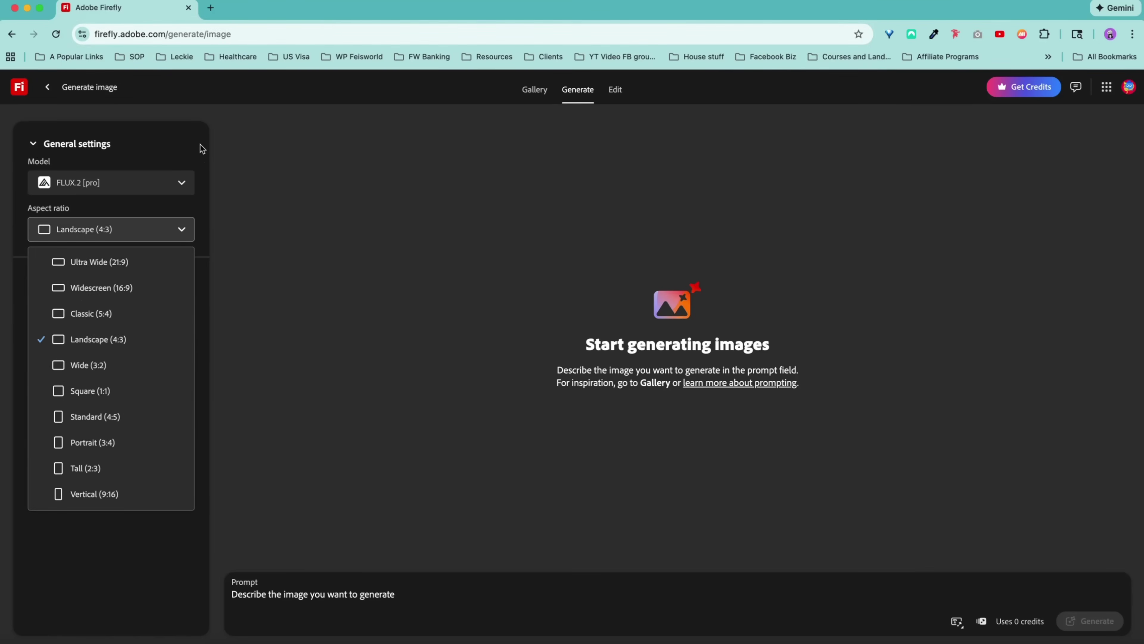
pyautogui.click(203, 152)
pyautogui.click(21, 87)
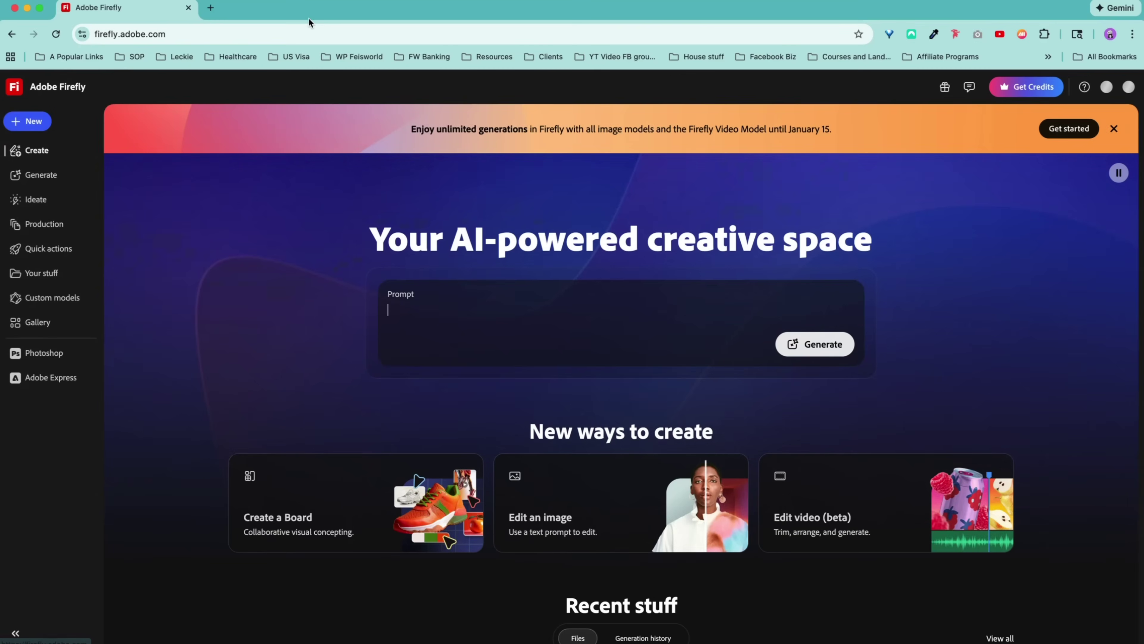
# - Create a new image in the Edit view and choose FLUX.2 [pro] as its model
pyautogui.click(30, 121)
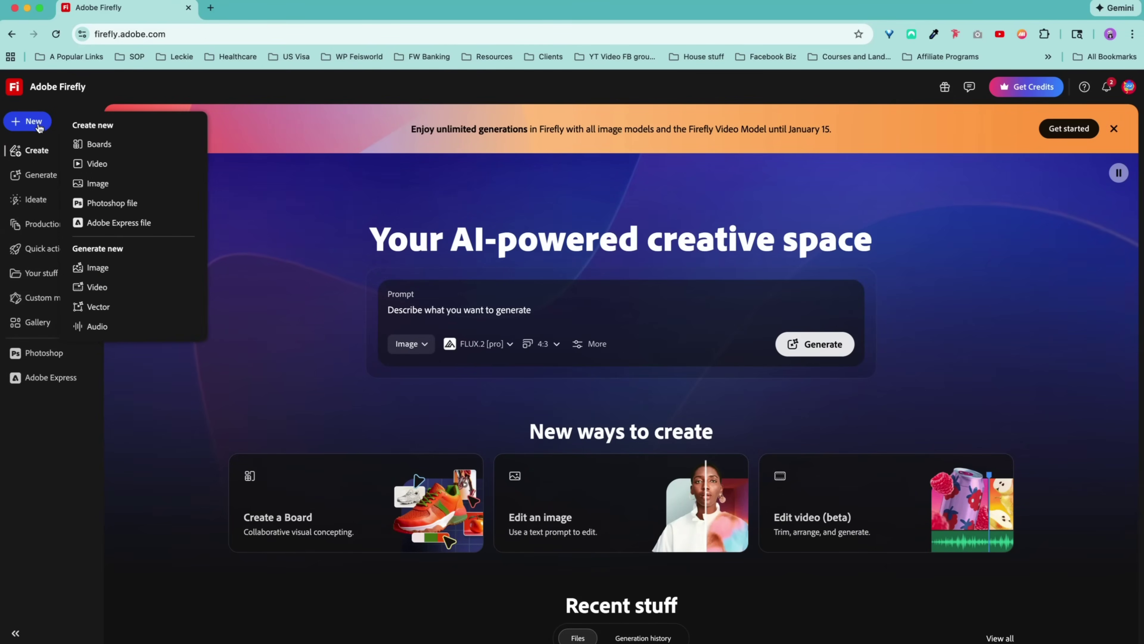
pyautogui.click(121, 185)
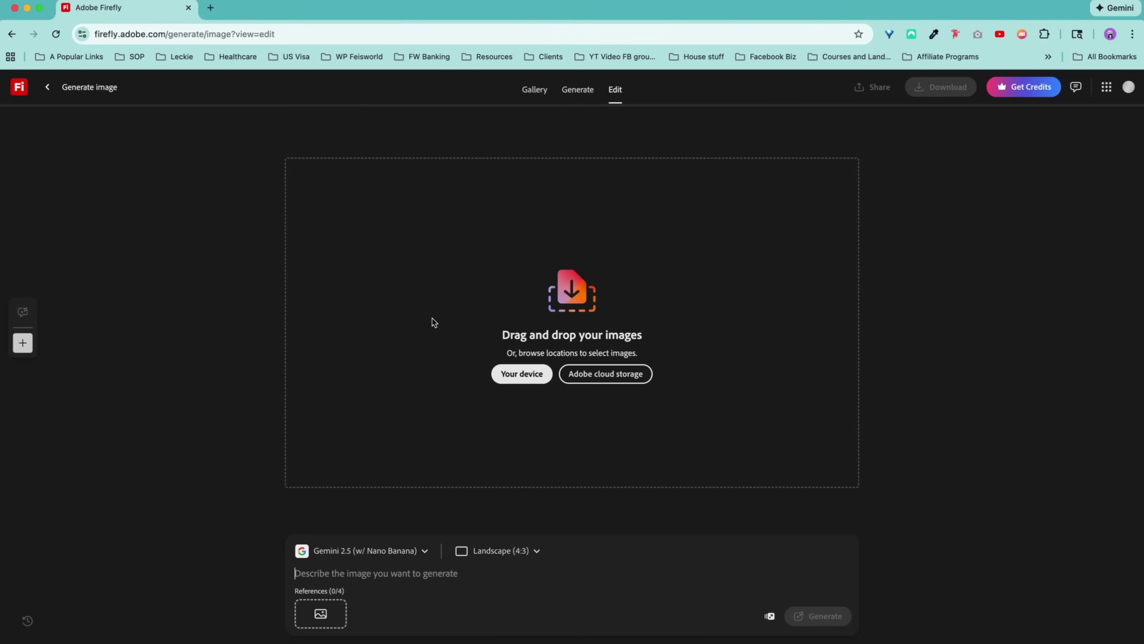
pyautogui.click(451, 559)
pyautogui.click(455, 339)
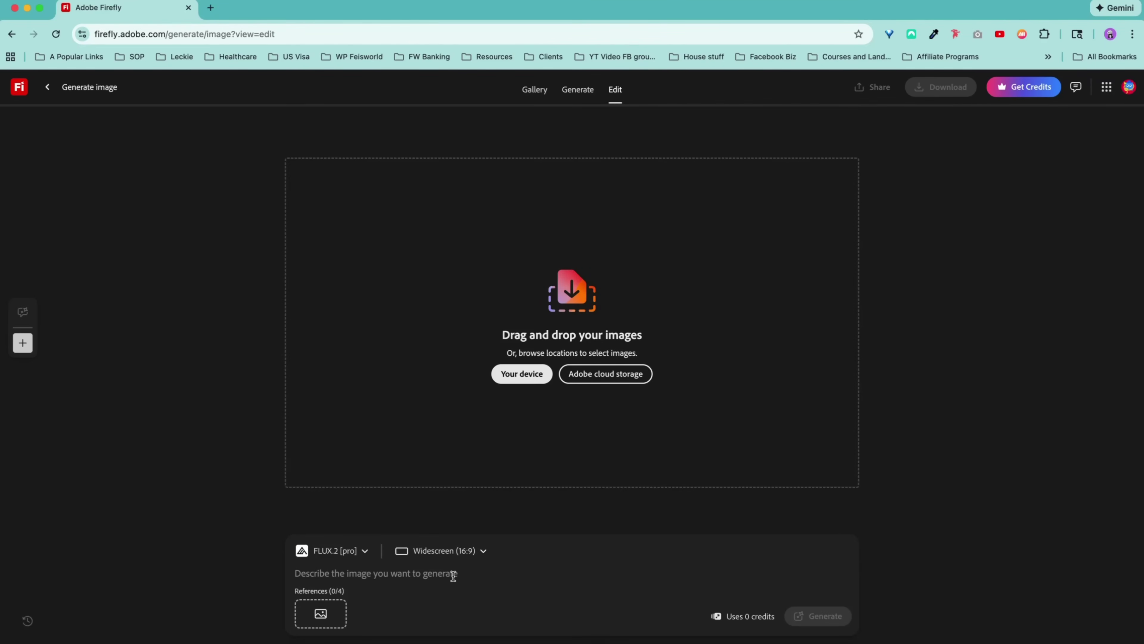
# - Preview 1. Later Liang - Empress Zhang.jpg from the Five Dynasties folder inside Originals and add it as the reference image
pyautogui.click(522, 374)
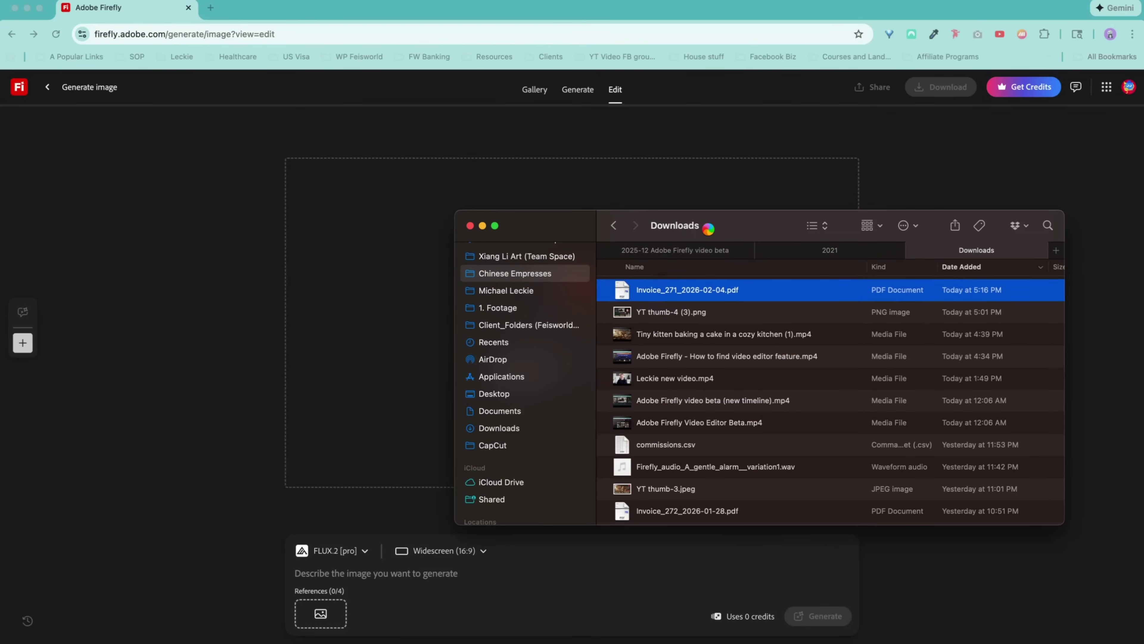
pyautogui.click(662, 296)
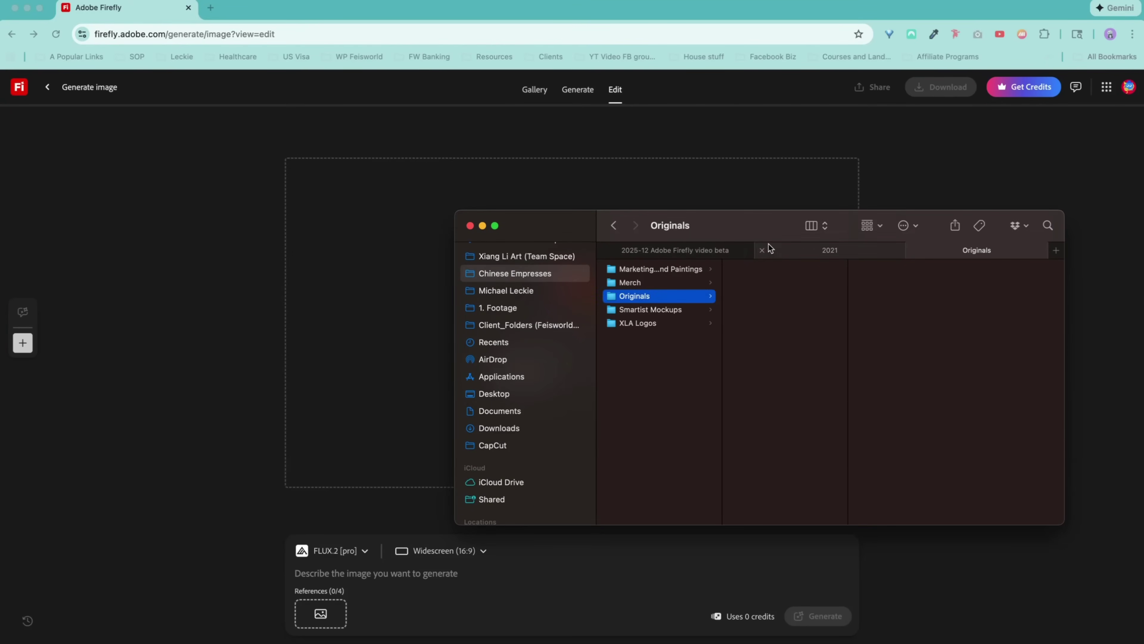
pyautogui.moveTo(771, 248); pyautogui.dragTo(760, 220)
pyautogui.click(894, 243)
pyautogui.click(894, 244)
pyautogui.press('space')
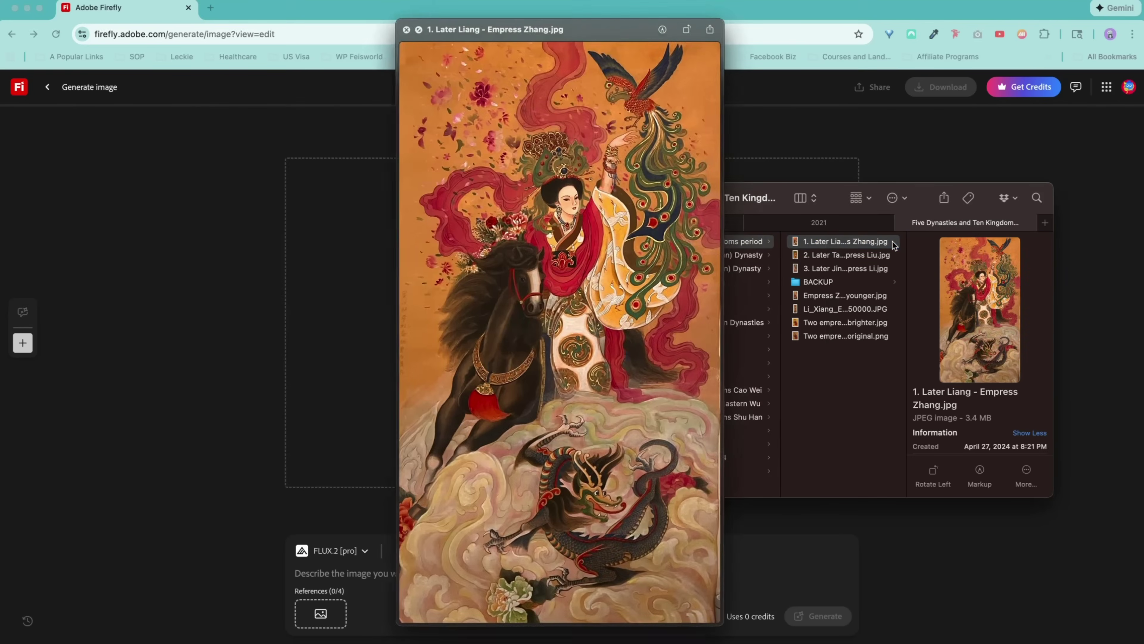
pyautogui.press('space')
pyautogui.moveTo(862, 244); pyautogui.dragTo(321, 614)
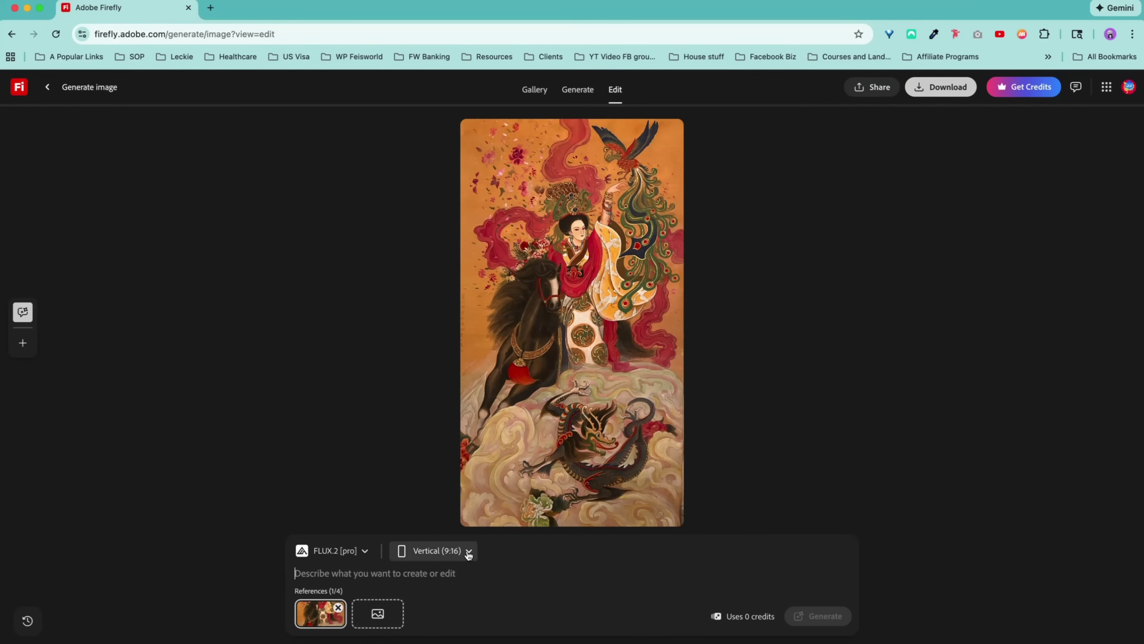
# - Generate an image with the prompt "Envision this Chinese empress in a modern setting inside a museum people can touch and observe like a sculpture"
pyautogui.write('Envision this Chinese ')
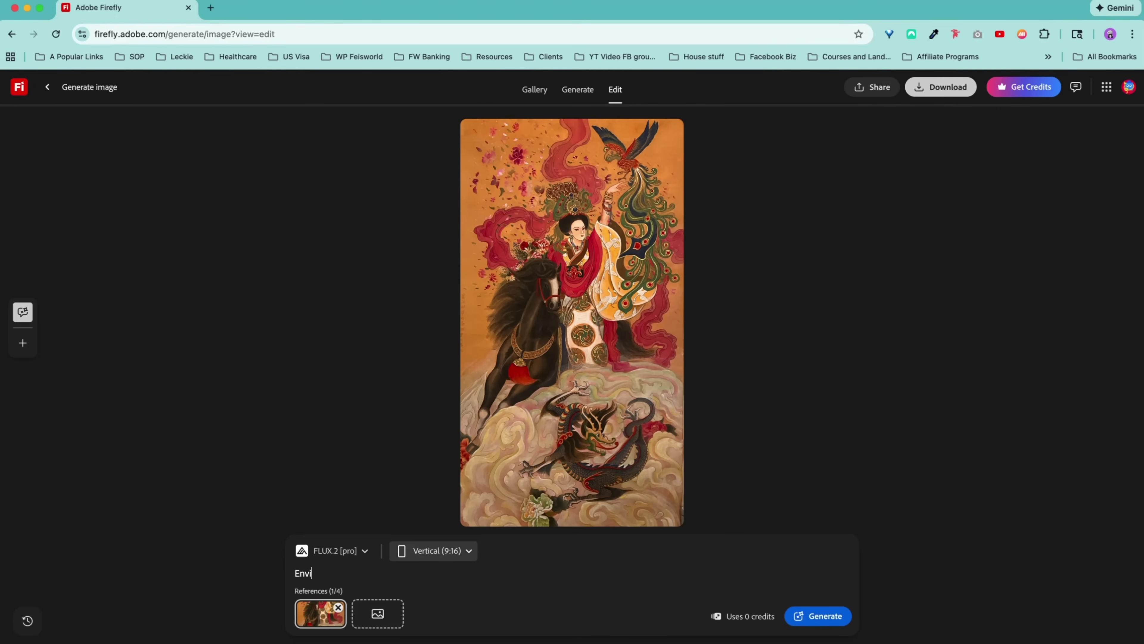
pyautogui.write('empress in')
pyautogui.write('a modern setting inside a museum people can touch and observe like a sculpture')
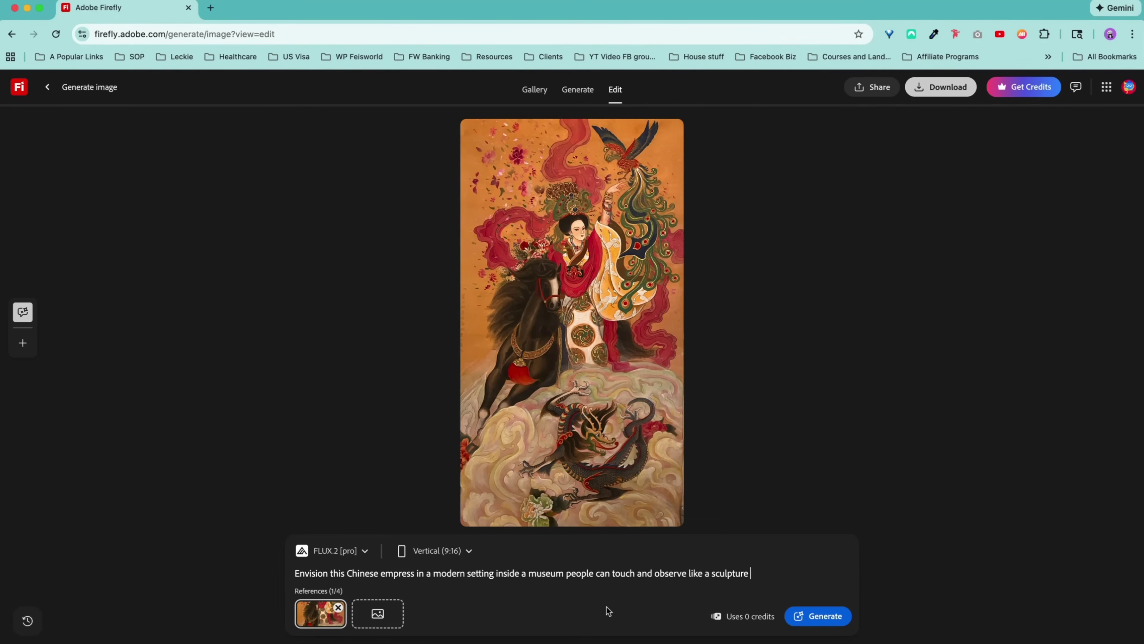
pyautogui.doubleClick(623, 573)
pyautogui.click(767, 572)
pyautogui.click(817, 616)
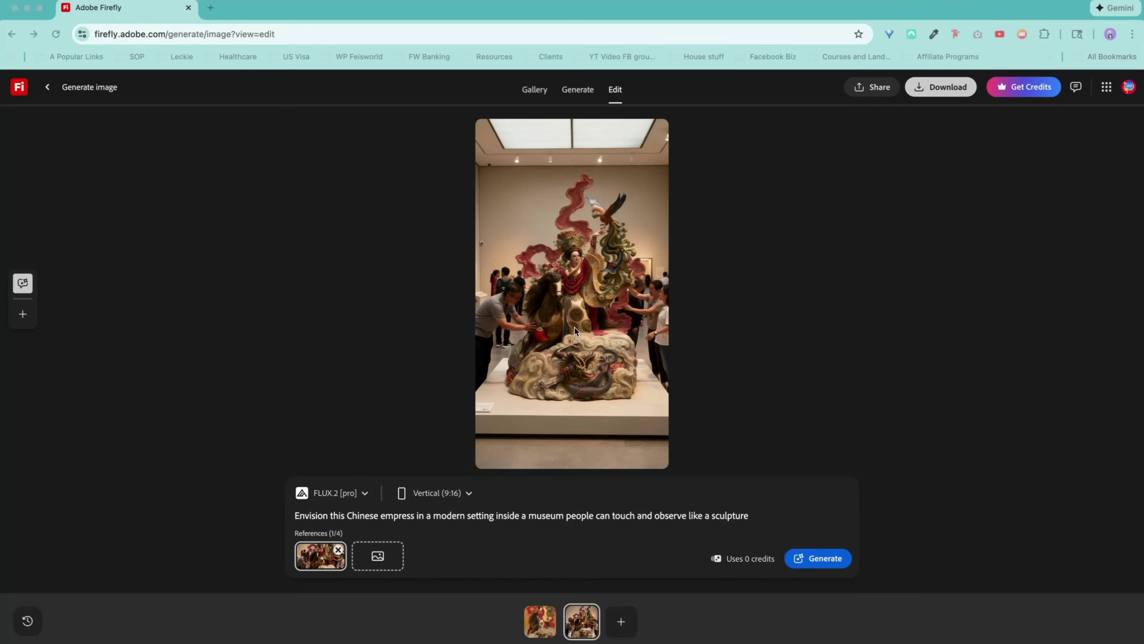
# - Show the generated empress sculpture in the Generate view and download the image
pyautogui.click(614, 318)
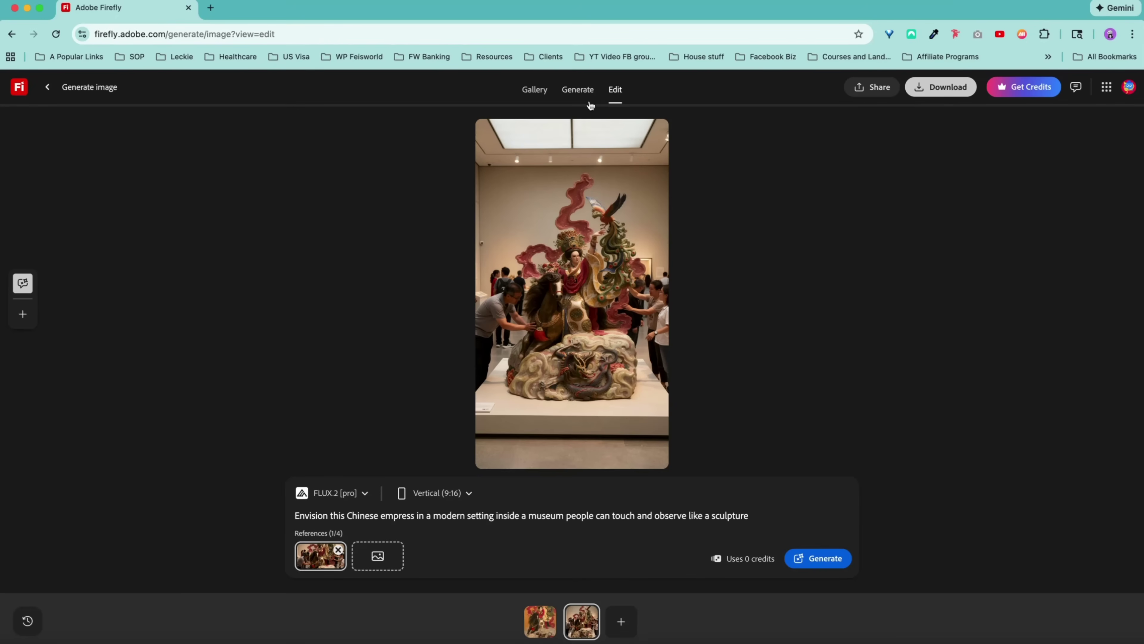
pyautogui.click(577, 89)
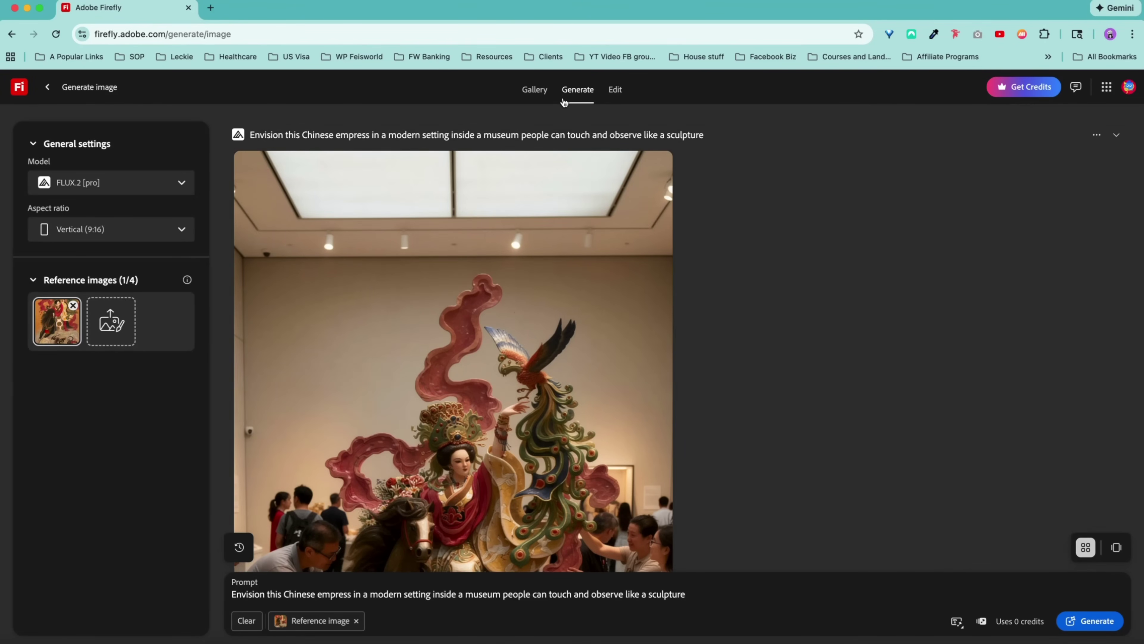
pyautogui.scroll(-10, 586, 271)
pyautogui.scroll(10, 664, 161)
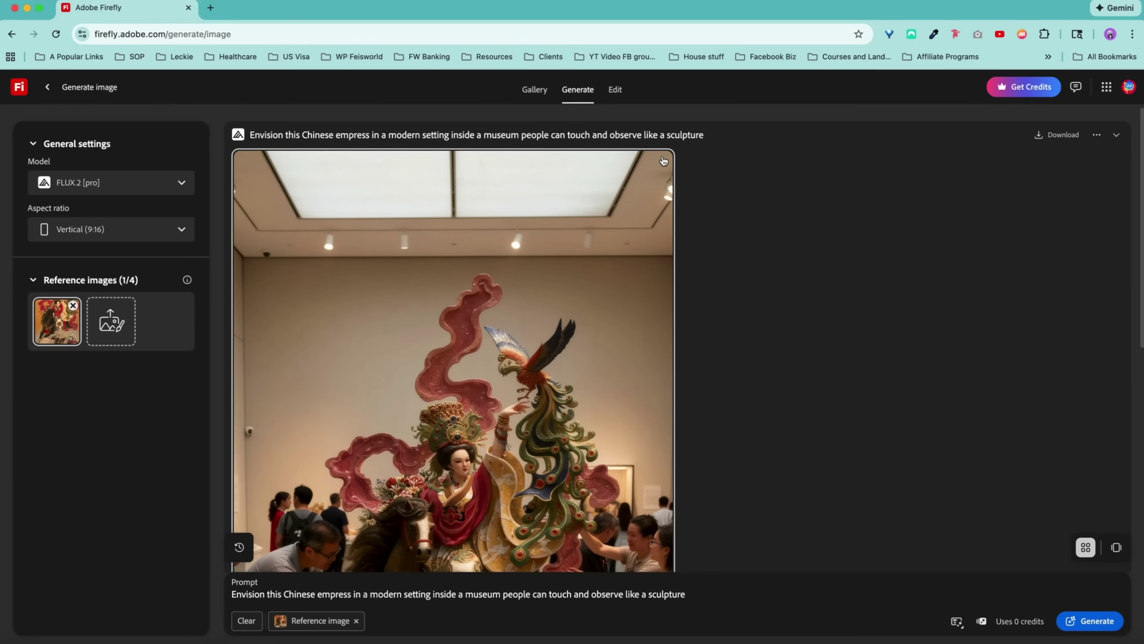
pyautogui.click(658, 163)
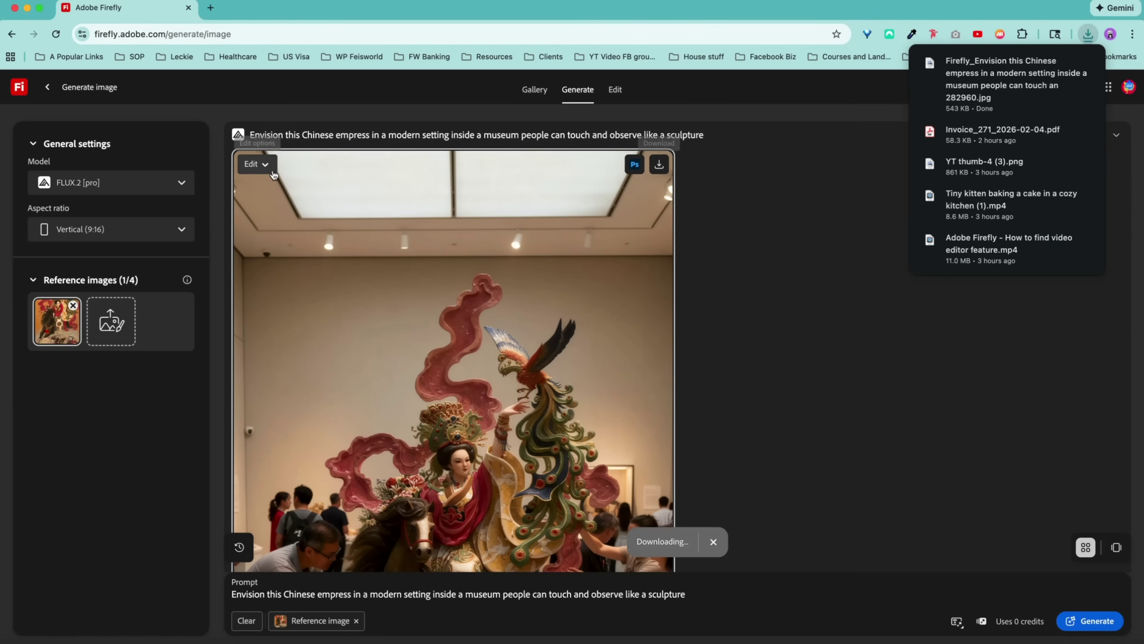
# - Review the edit options for the generated image and examine the sculpture and the visitors around it
pyautogui.click(271, 168)
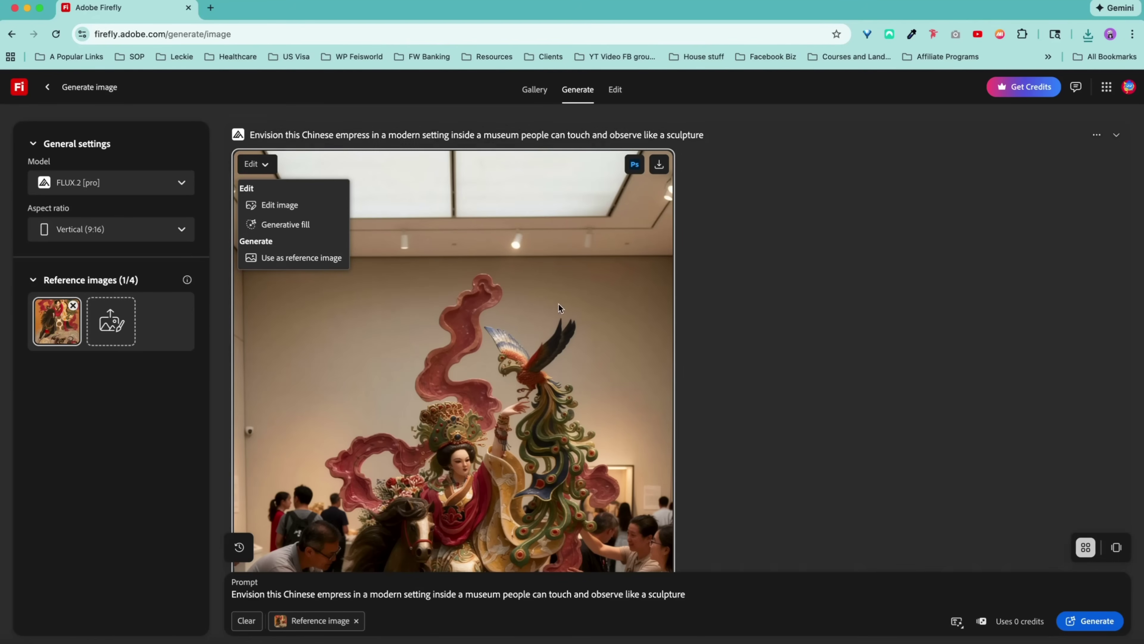
pyautogui.click(766, 331)
pyautogui.scroll(-4, 604, 404)
pyautogui.scroll(-5, 602, 399)
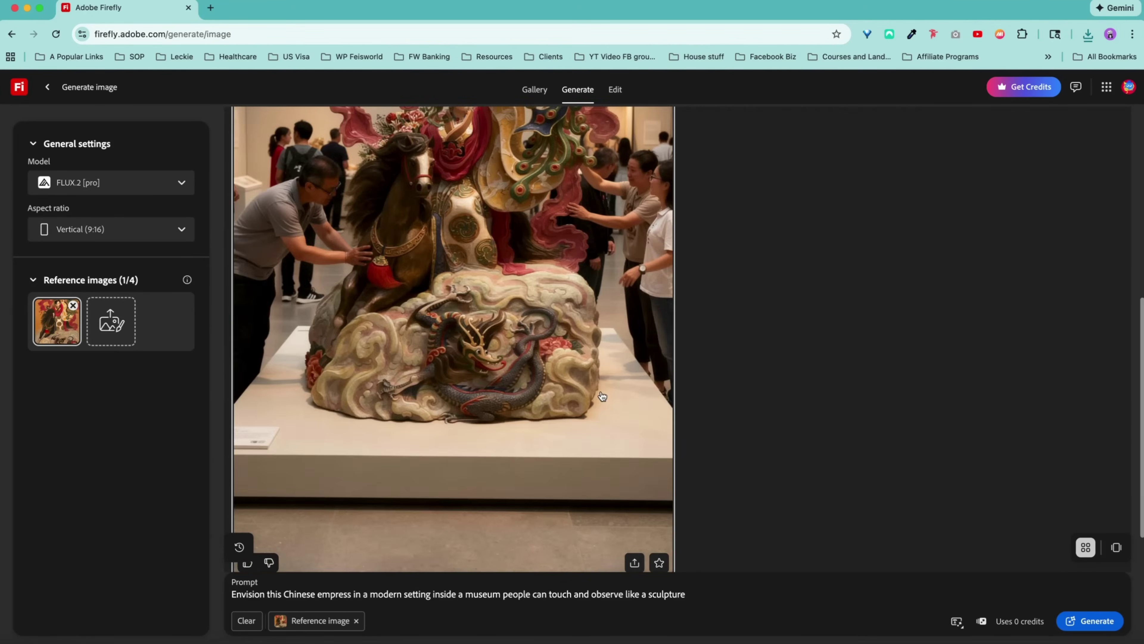
pyautogui.scroll(2, 532, 526)
pyautogui.scroll(3, 534, 523)
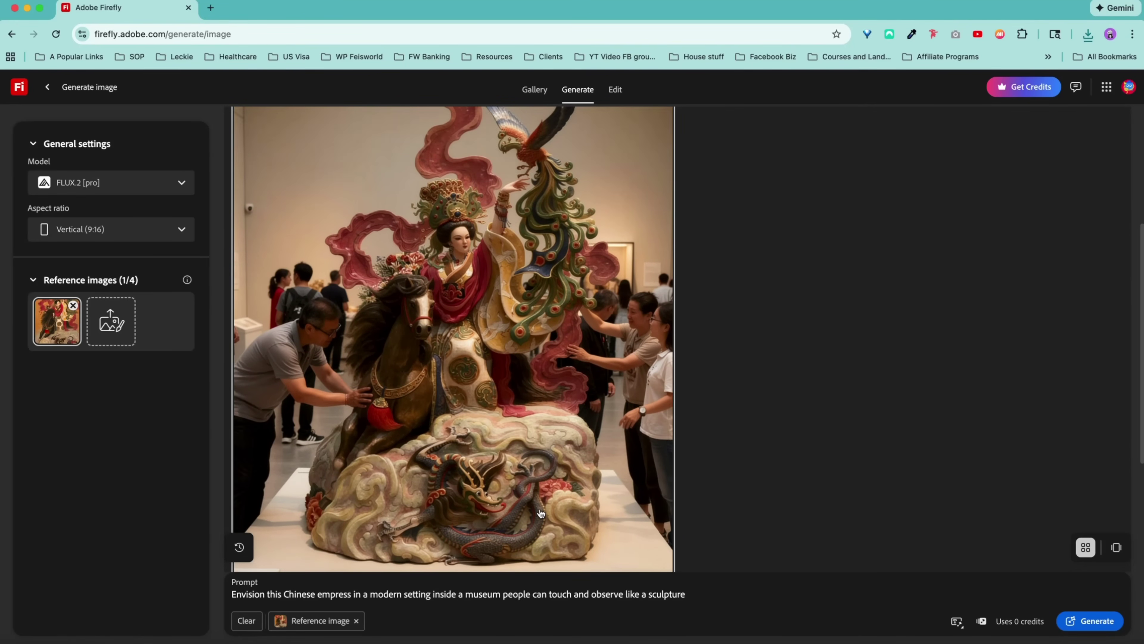
# - Replace the prompt with "remove the people from touching the sculpture" and generate a new version
pyautogui.tripleClick(507, 595)
pyautogui.write('remove ')
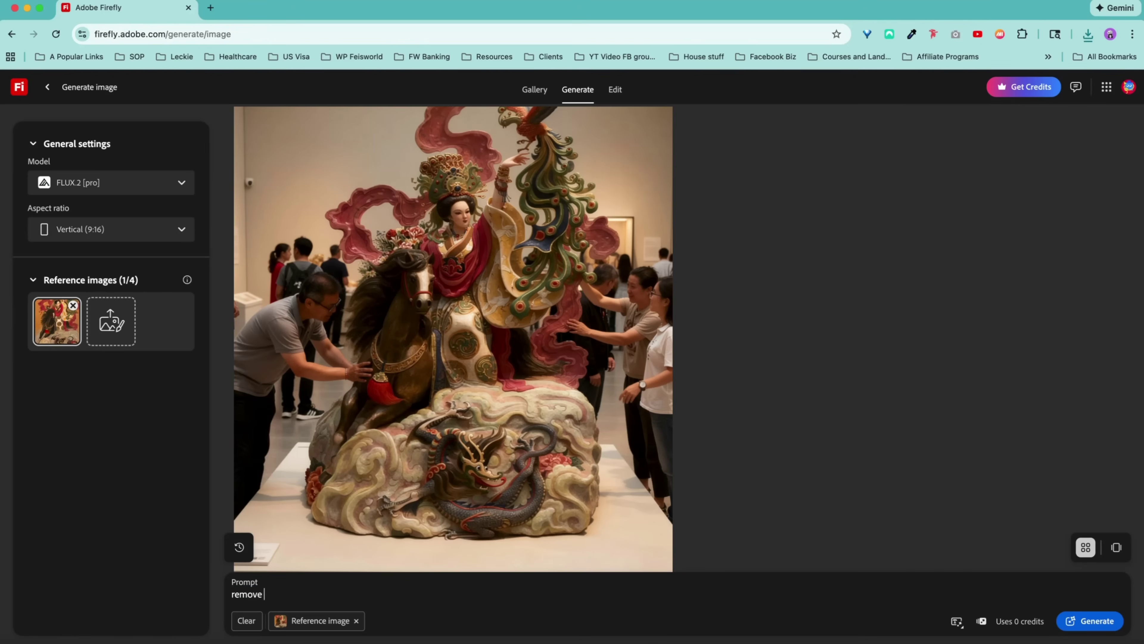
pyautogui.write('the ppiepeople from touching the scul')
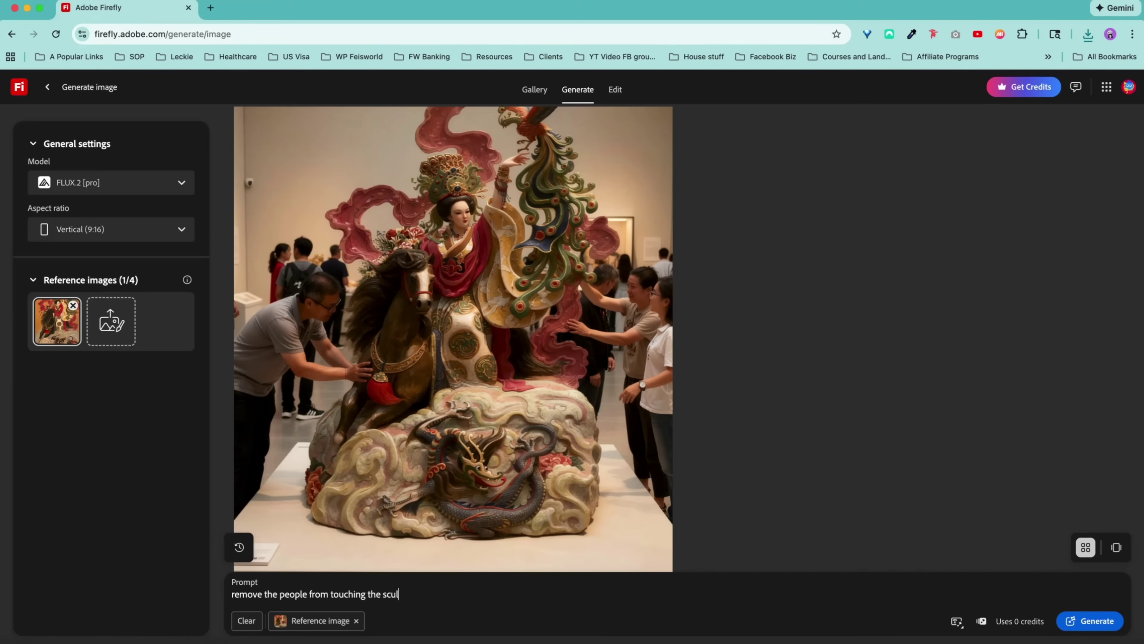
pyautogui.write('pture')
pyautogui.press('Return')
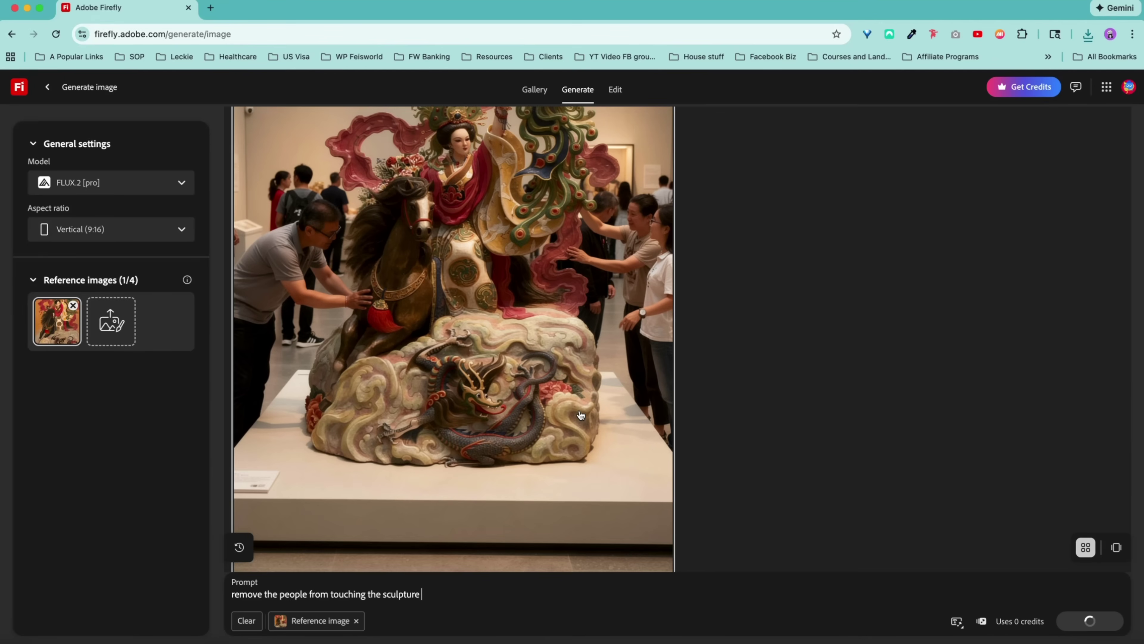
pyautogui.scroll(3, 525, 347)
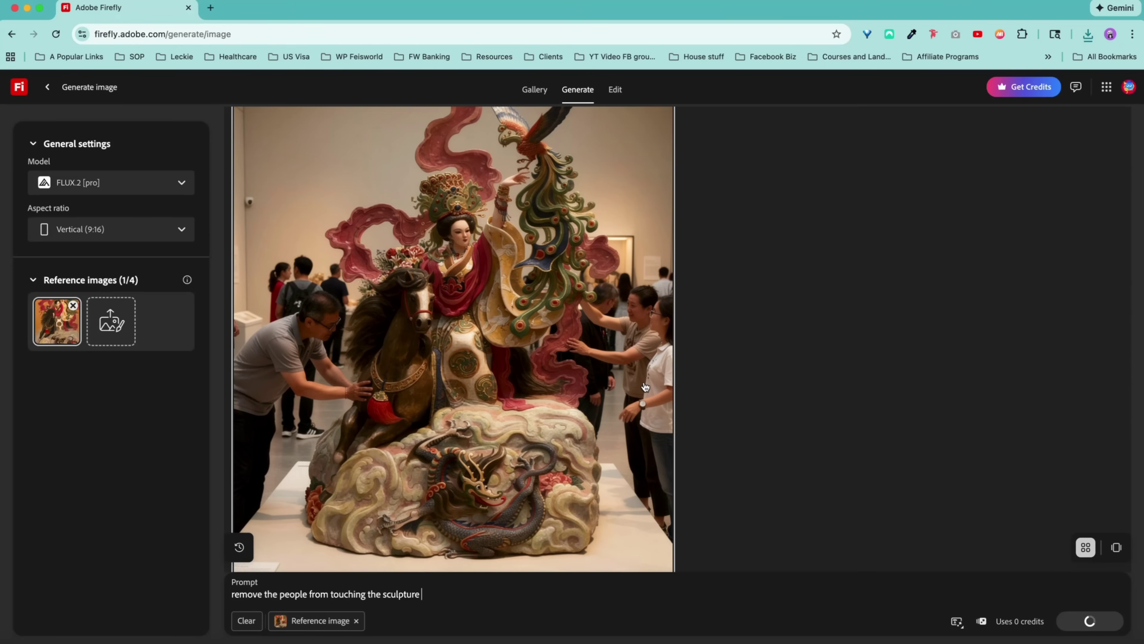
pyautogui.scroll(-3, 528, 386)
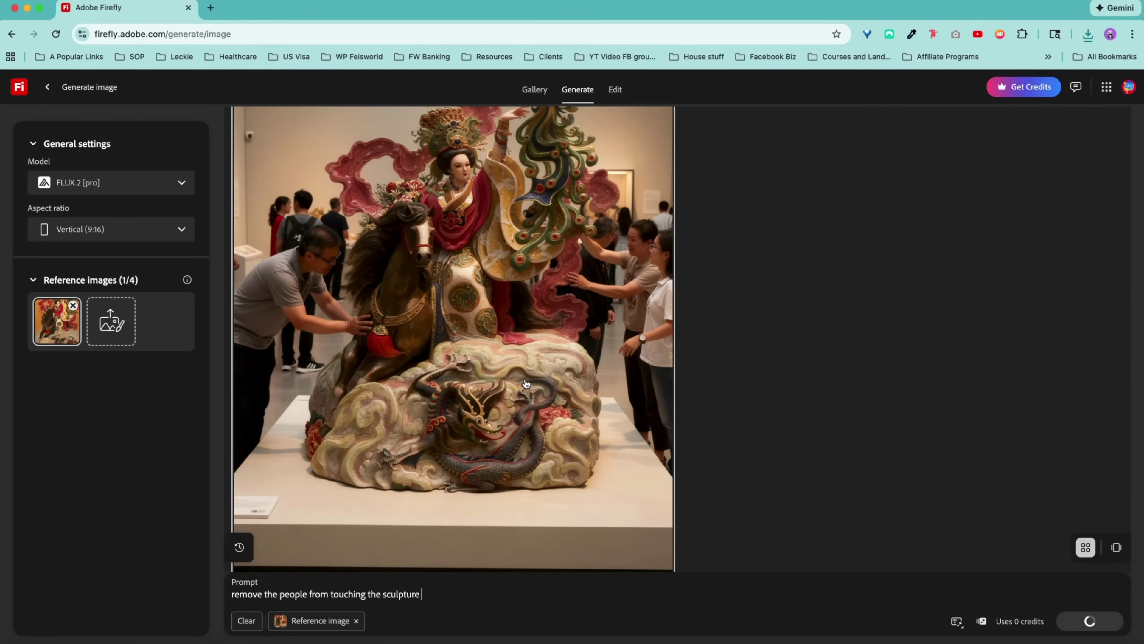
pyautogui.scroll(-10, 528, 387)
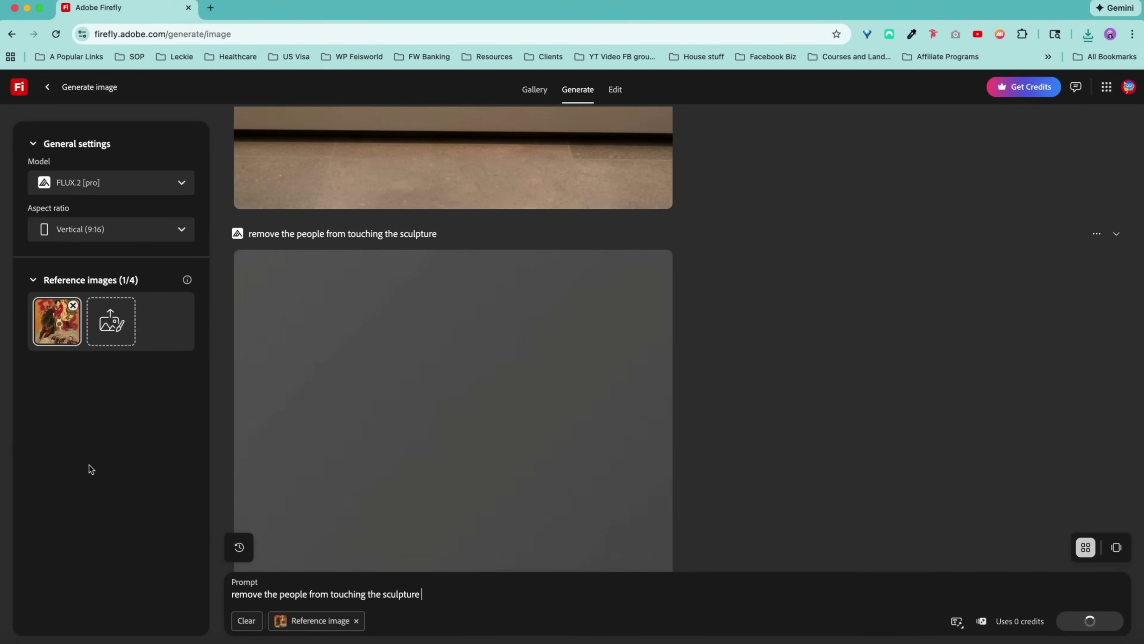
# - Compare the earlier empress sculpture image with the regenerated version, checking the visitors around the sculpture and in the background
pyautogui.scroll(5, 417, 486)
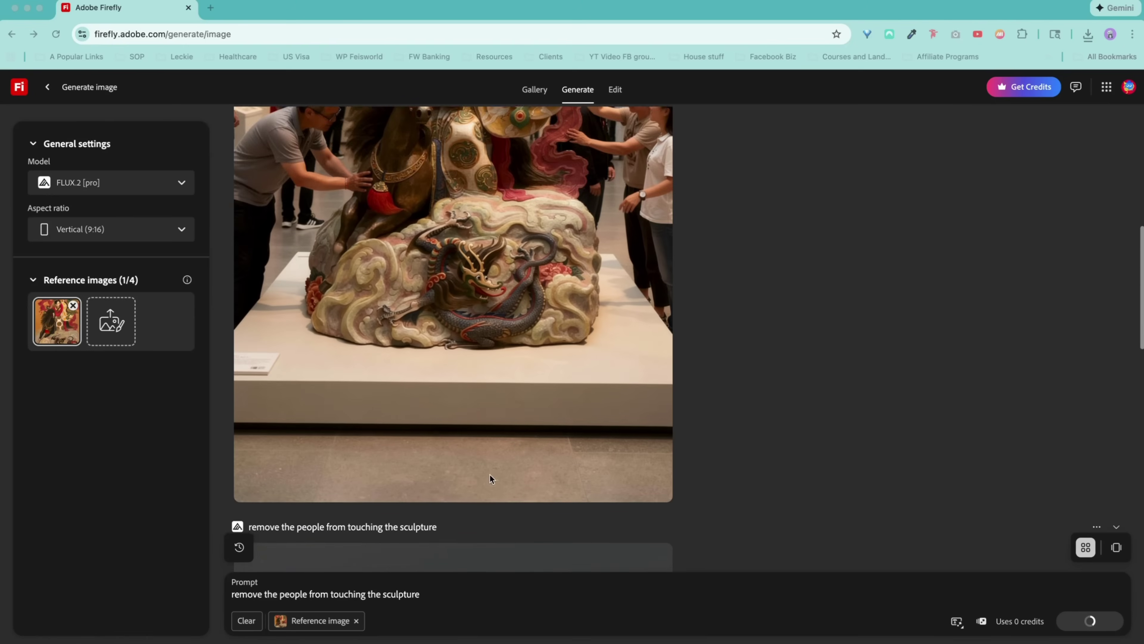
pyautogui.scroll(2, 518, 437)
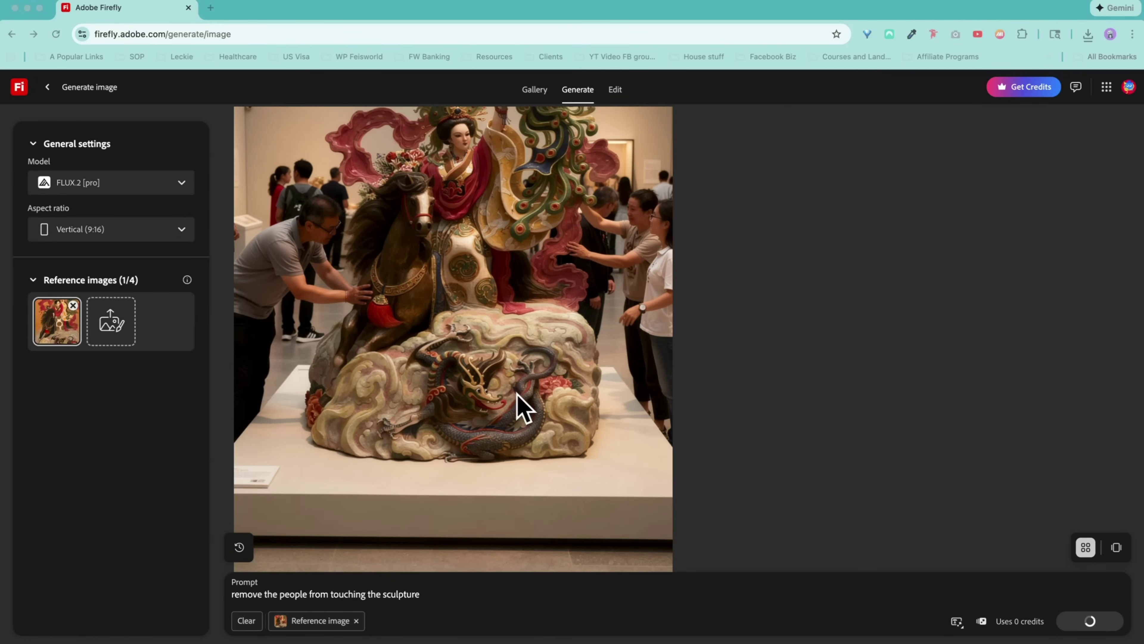
pyautogui.scroll(-5, 509, 406)
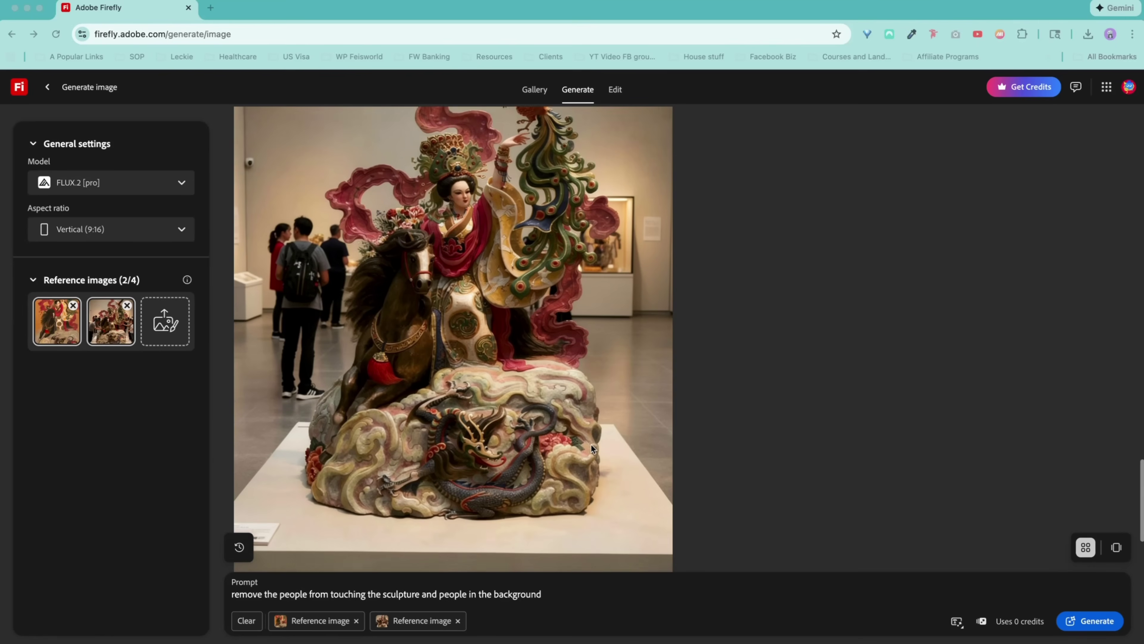
pyautogui.scroll(2, 594, 429)
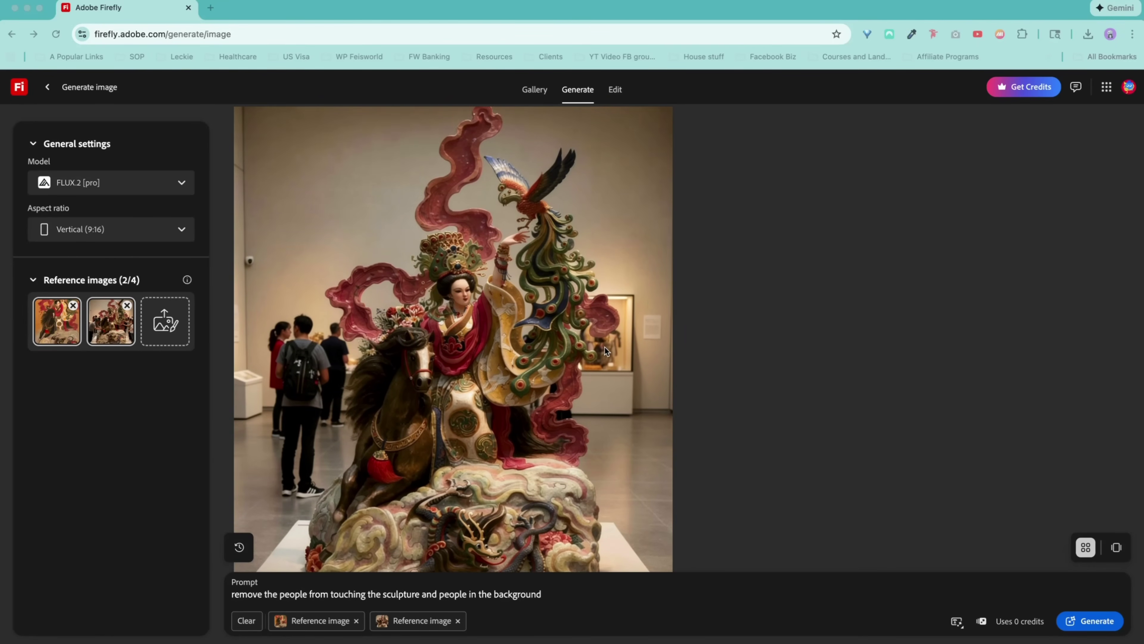
pyautogui.scroll(-2, 604, 346)
pyautogui.scroll(-5, 581, 363)
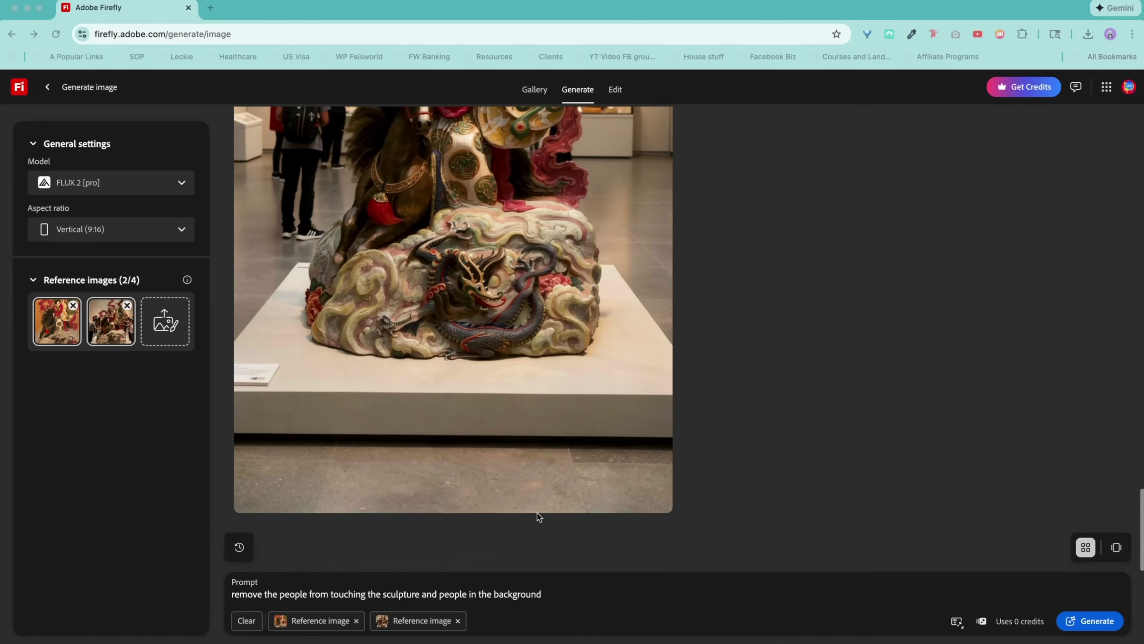
# - Remove both reference images and add the painting "2. Later Tang - Empress Liu.jpg" from Finder as the new reference image
pyautogui.click(127, 305)
pyautogui.click(73, 305)
pyautogui.click(77, 317)
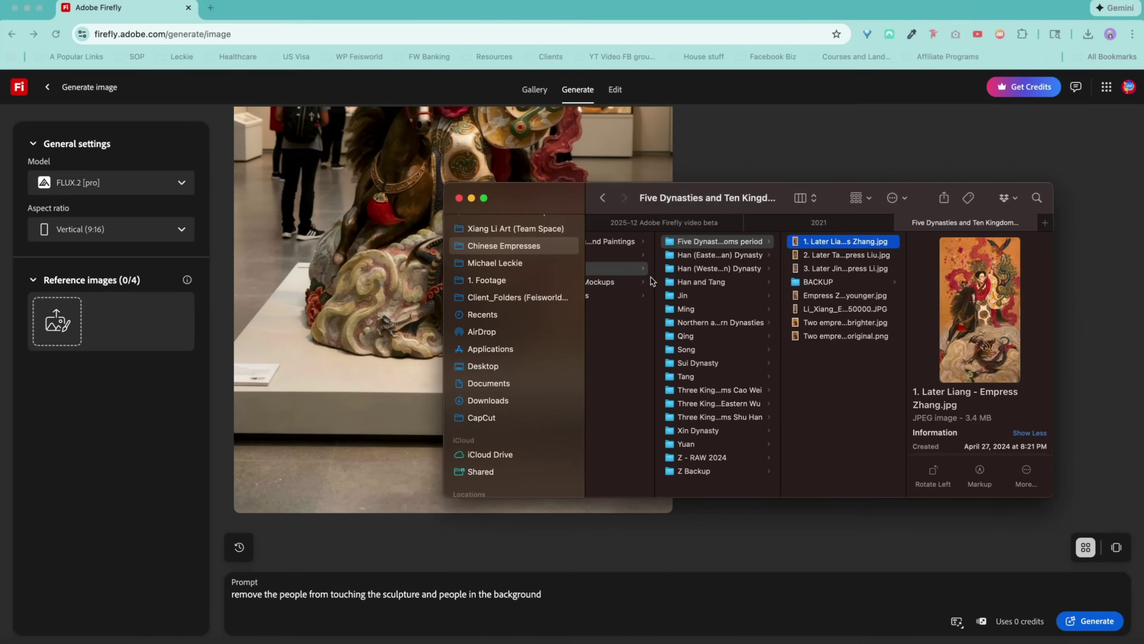
pyautogui.click(845, 255)
pyautogui.press('space')
pyautogui.press('space')
pyautogui.moveTo(841, 257); pyautogui.dragTo(56, 321)
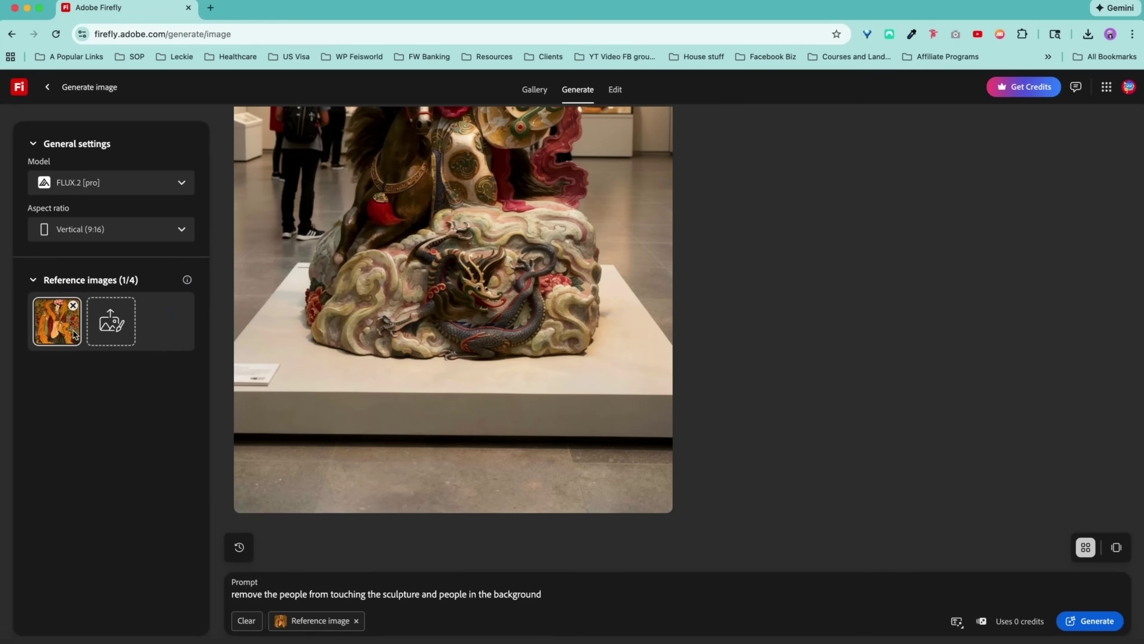
# - Replace the prompt with "turn this painting into a 3D sculpture inside a museum" and generate the image
pyautogui.tripleClick(363, 586)
pyautogui.write('turn this painting into a 3D')
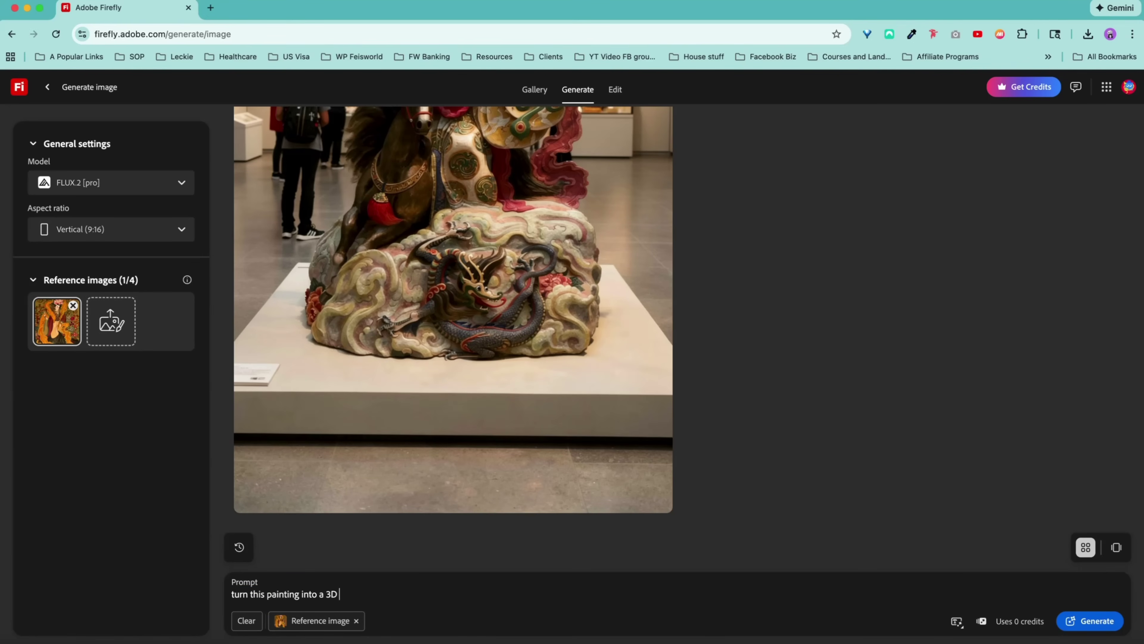
pyautogui.write(' sculpture inside a museum')
pyautogui.press('Return')
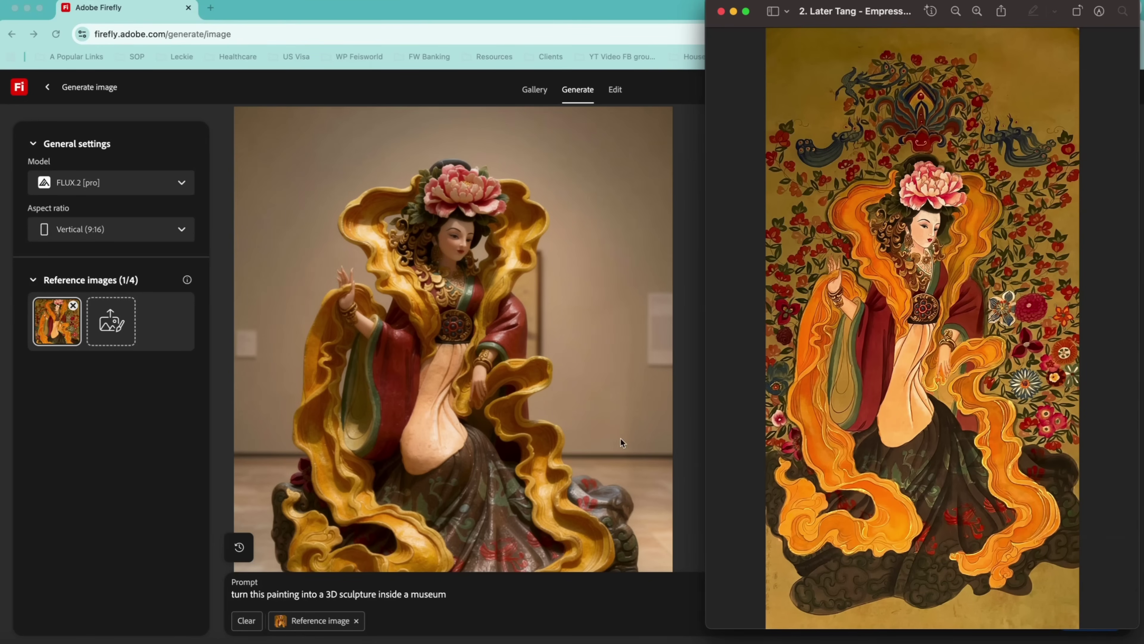
# - Compare the generated sculpture's pose, robes and base with the original Later Tang empress painting
pyautogui.scroll(-5, 621, 443)
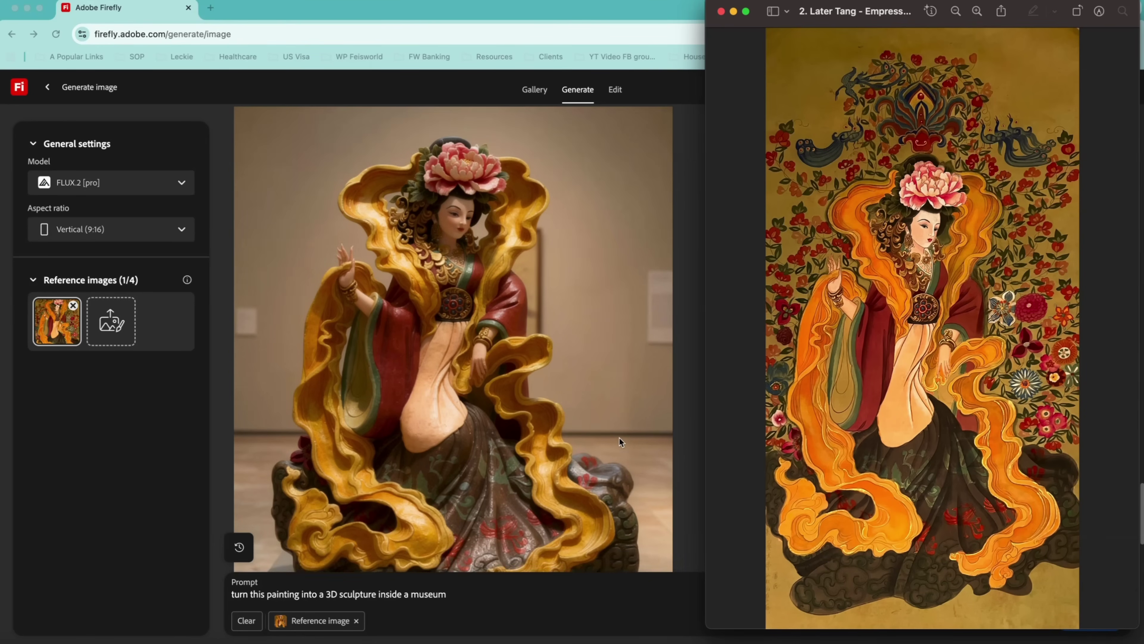
pyautogui.scroll(5, 629, 430)
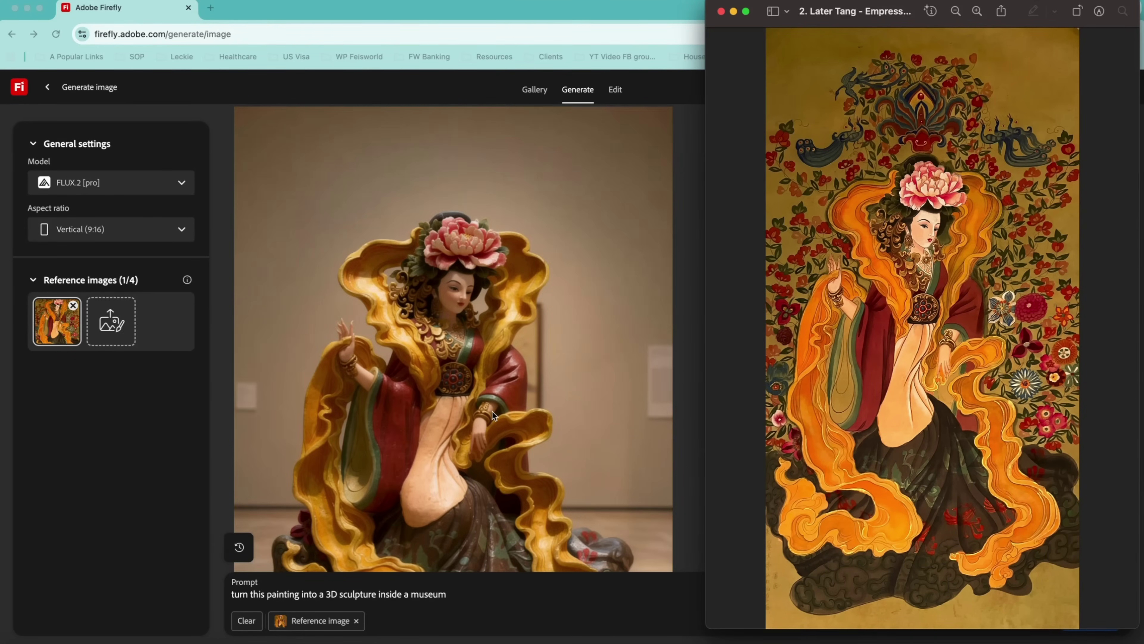
pyautogui.scroll(-2, 557, 410)
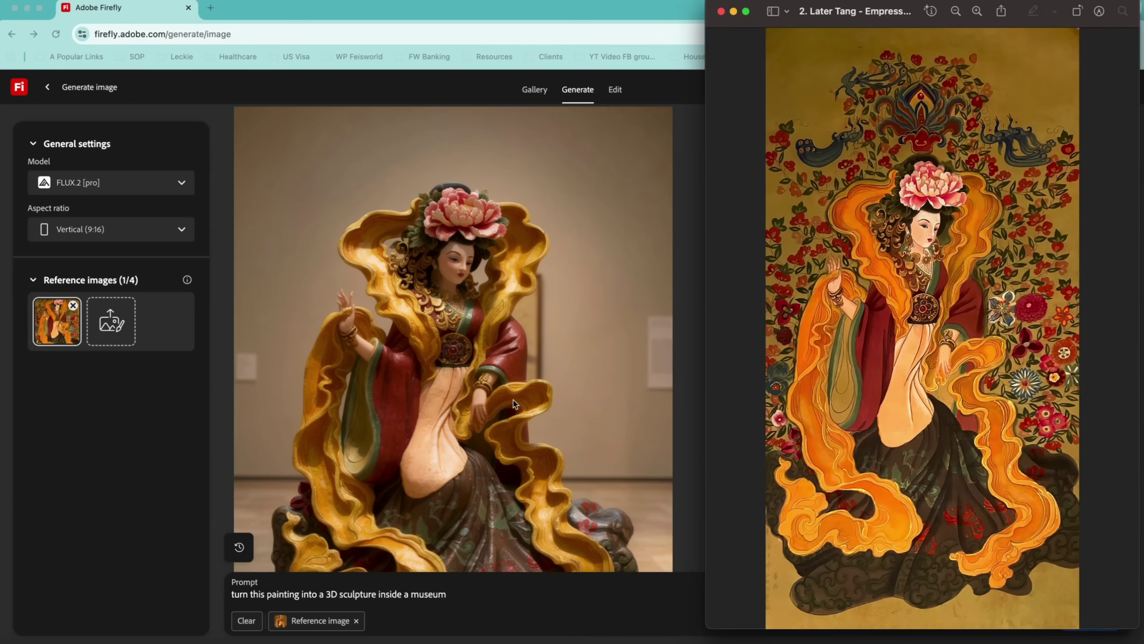
pyautogui.scroll(-3, 508, 389)
pyautogui.scroll(5, 474, 248)
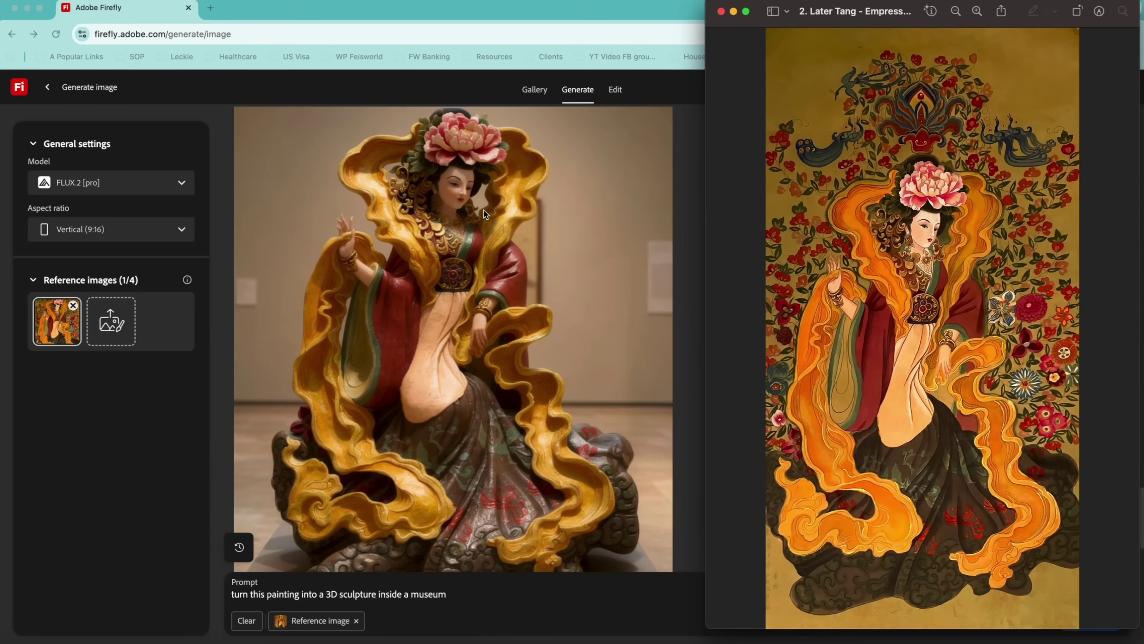
pyautogui.scroll(-2, 538, 181)
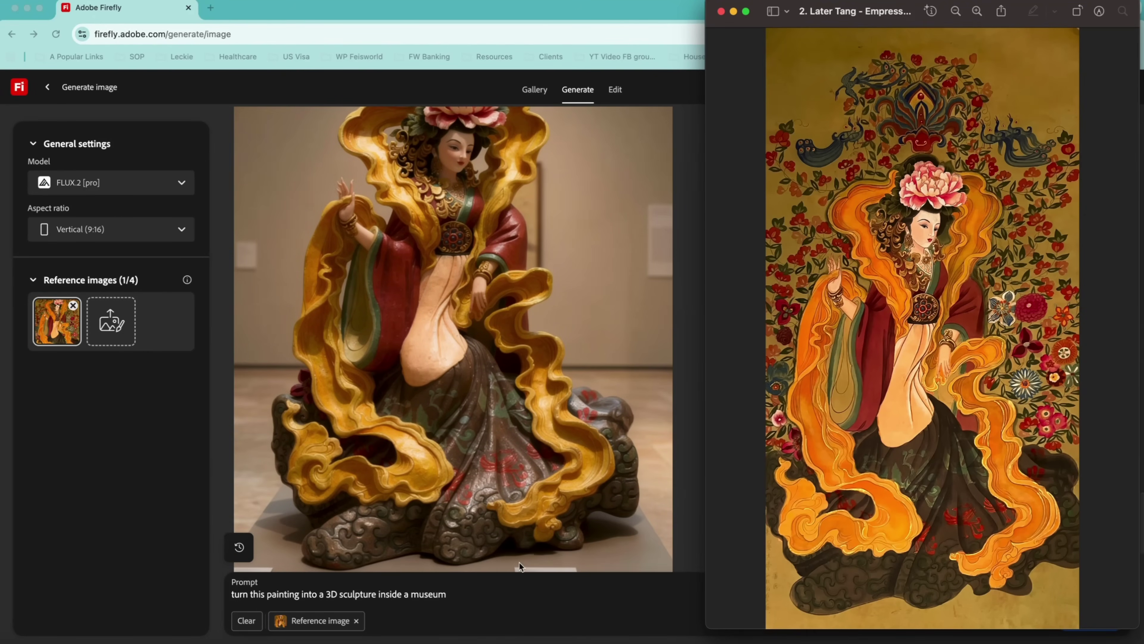
# - Add the generated Later Tang empress sculpture as a second reference image
pyautogui.click(442, 589)
pyautogui.tripleClick(443, 590)
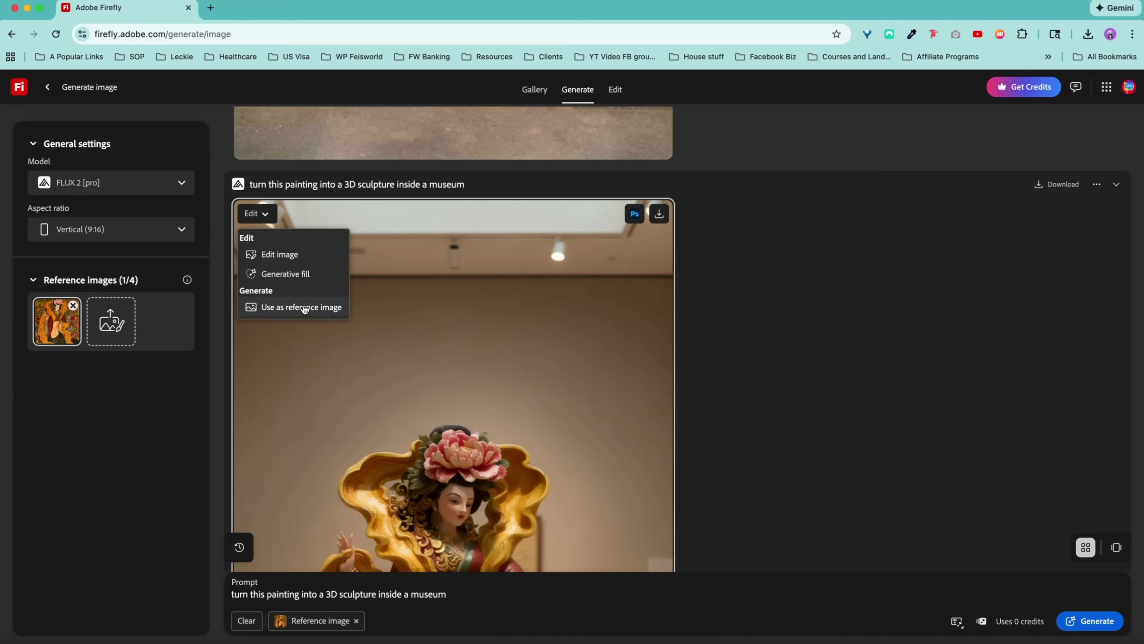
pyautogui.click(300, 309)
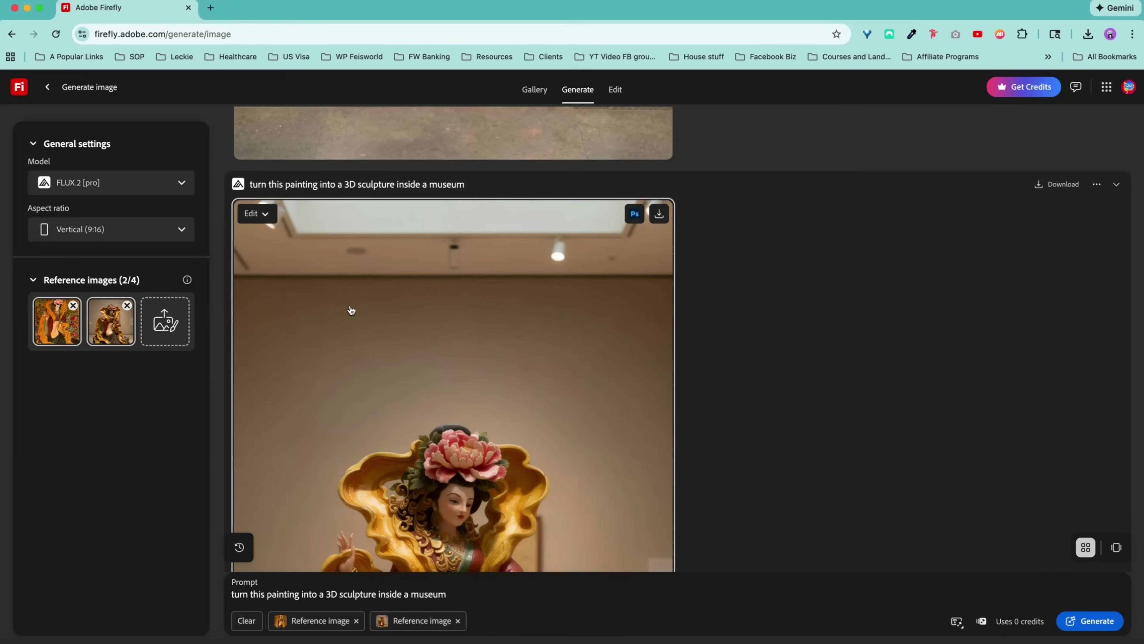
# - Generate an image with the prompt "Turn this sculpture 90 degrees so I can see the side view from either left or right handside"
pyautogui.tripleClick(442, 592)
pyautogui.write('Turn th')
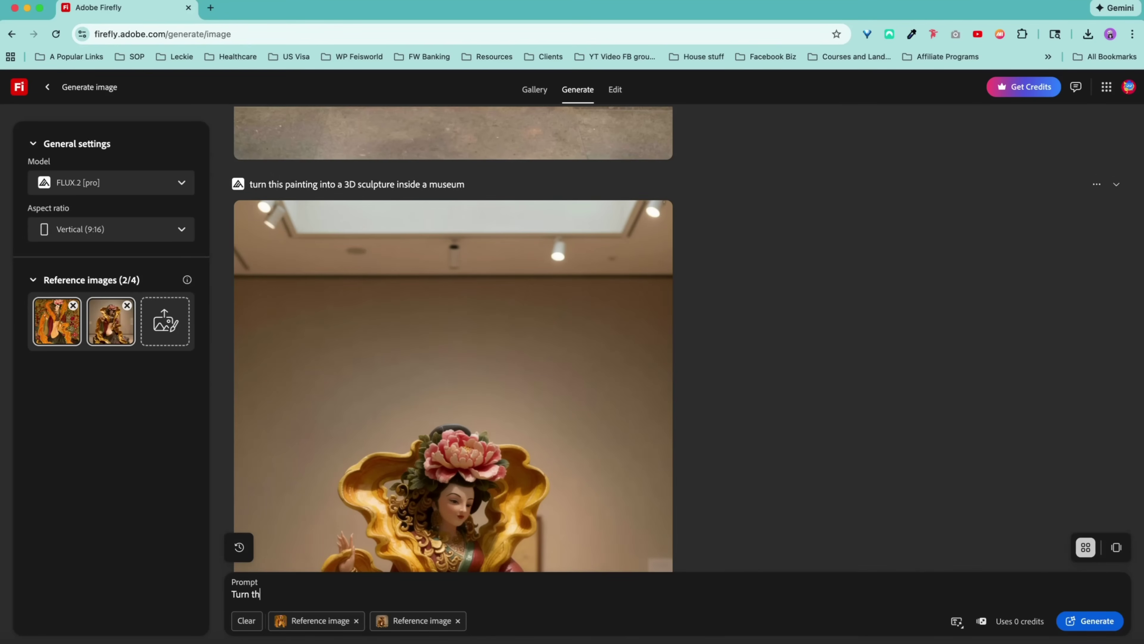
pyautogui.write('is sculpture 90 degrees so I can see')
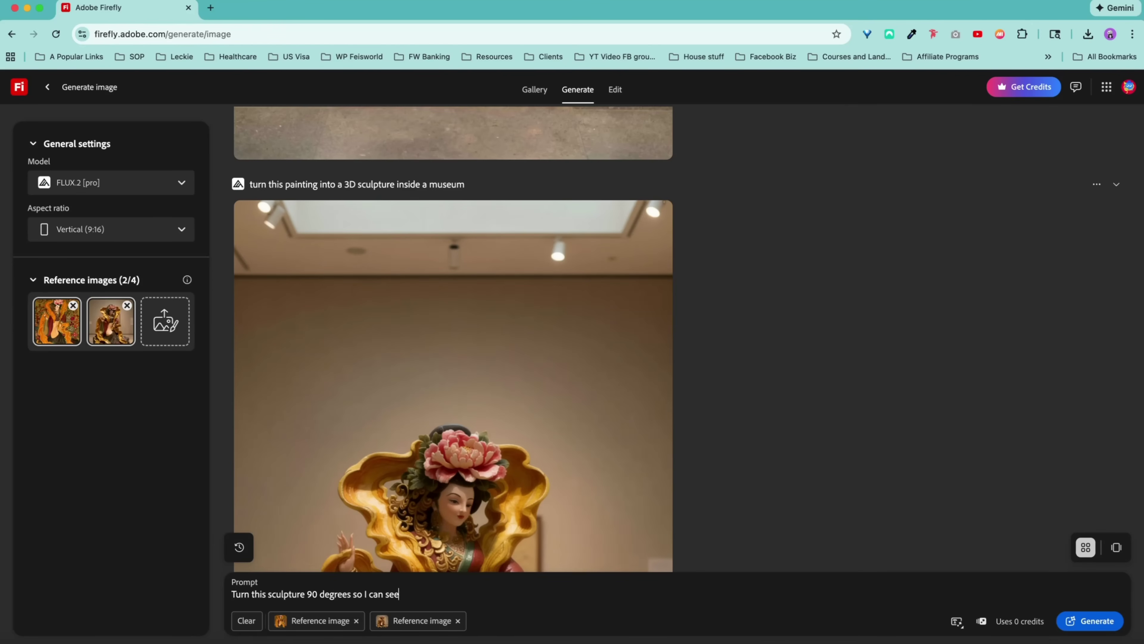
pyautogui.write(' the side view from either left or right handside')
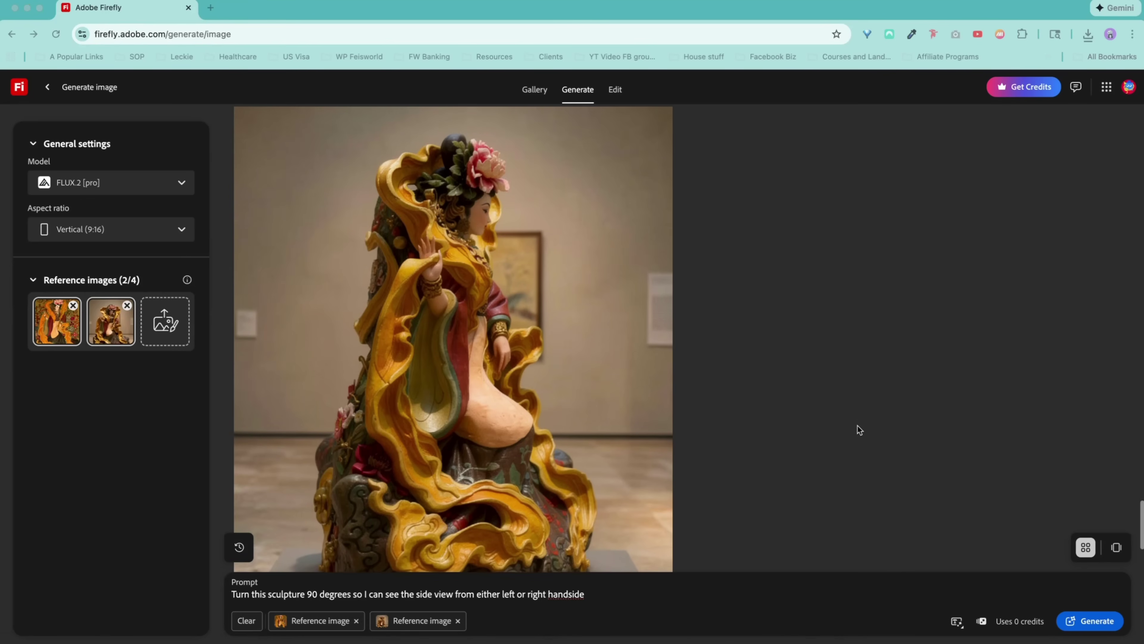
# - Compare the generated side view of the sculpture with the earlier front view
pyautogui.scroll(15, 857, 427)
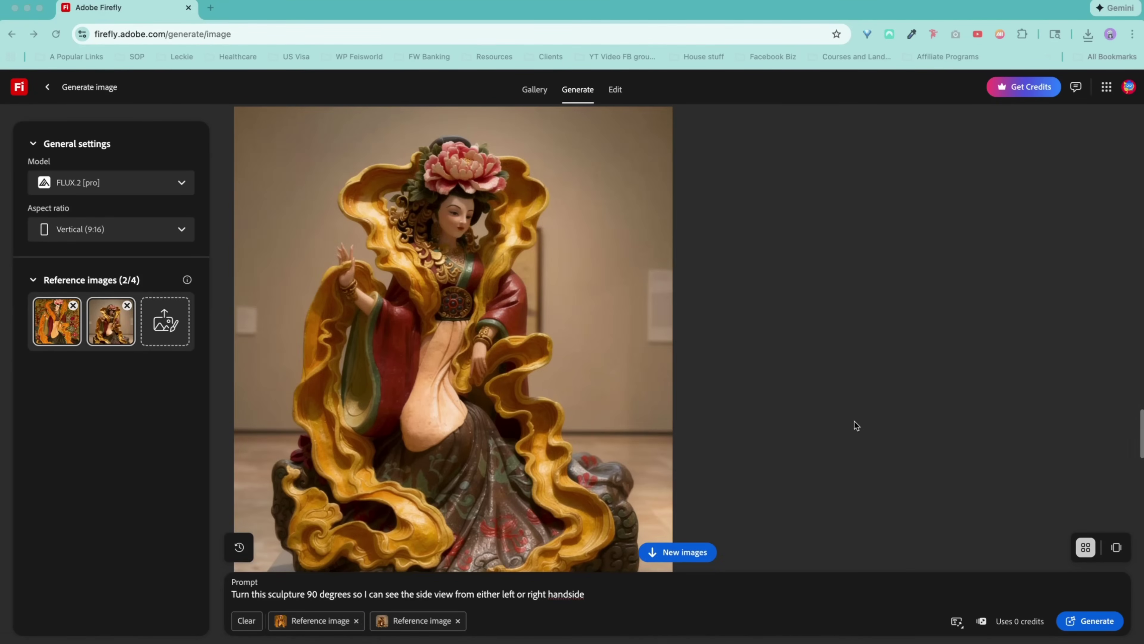
pyautogui.scroll(-5, 857, 425)
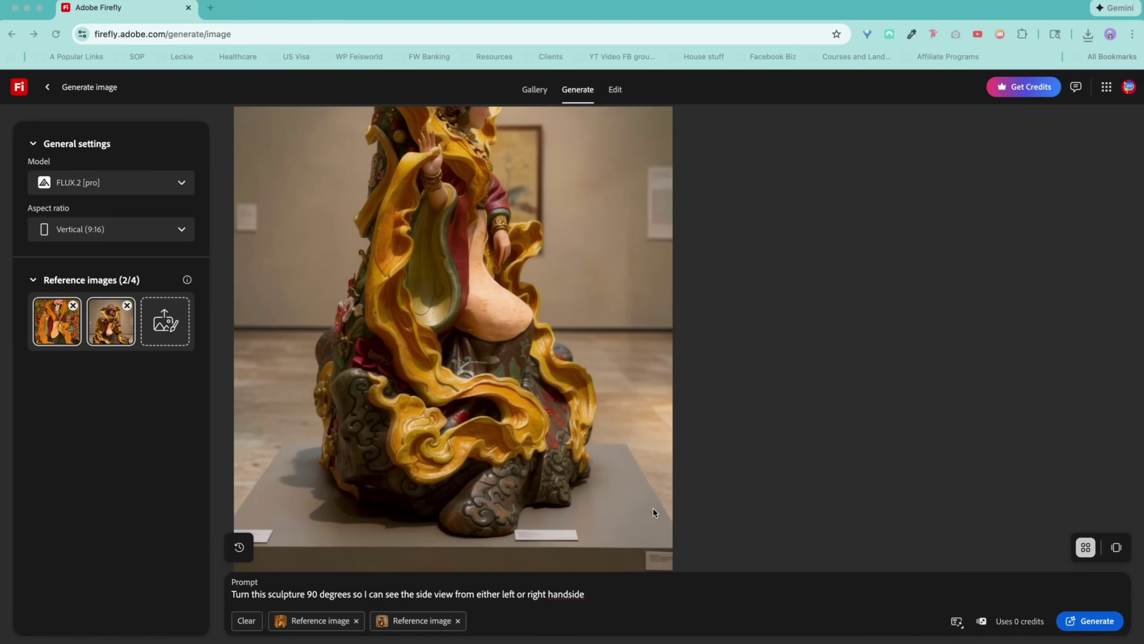
pyautogui.scroll(5, 563, 529)
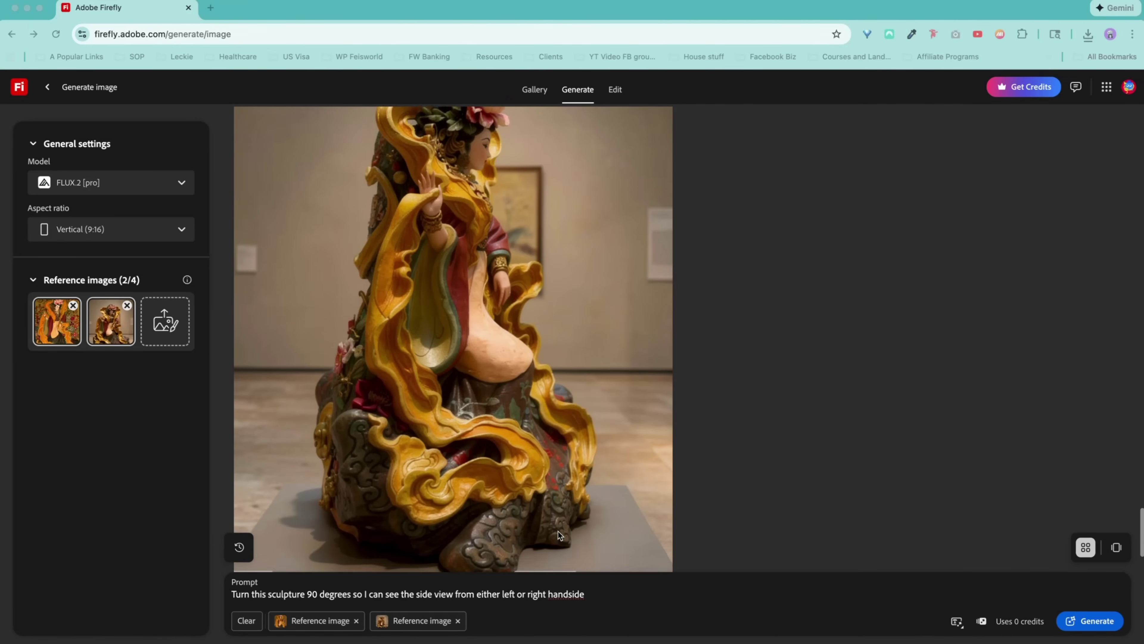
pyautogui.scroll(-5, 558, 522)
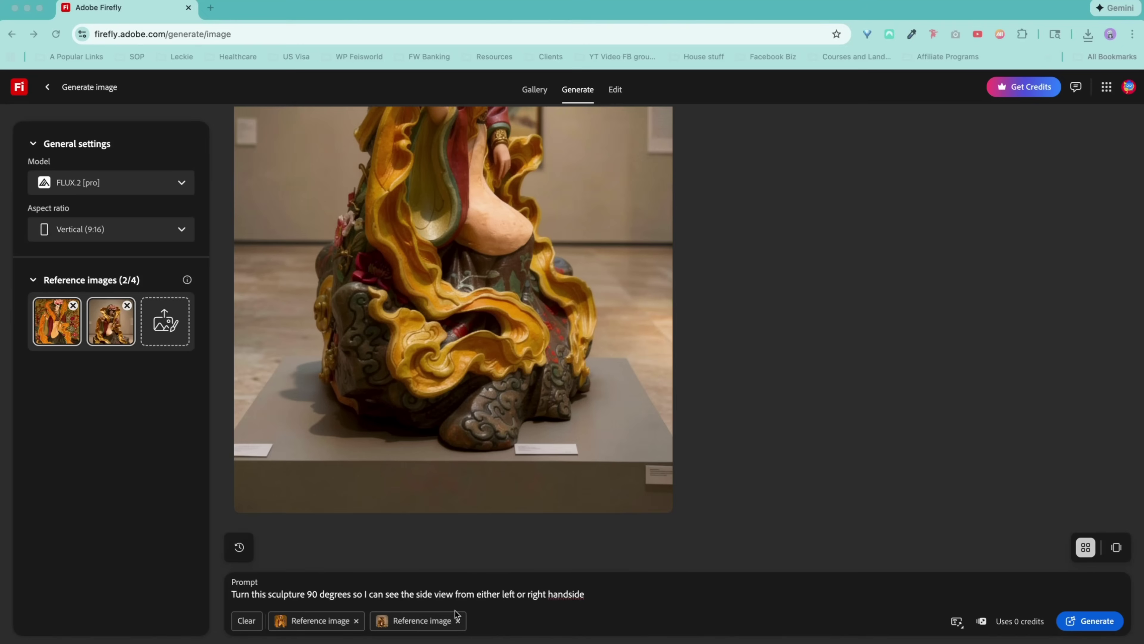
# - Remove both reference images and clear the prompt text
pyautogui.click(356, 621)
pyautogui.click(356, 621)
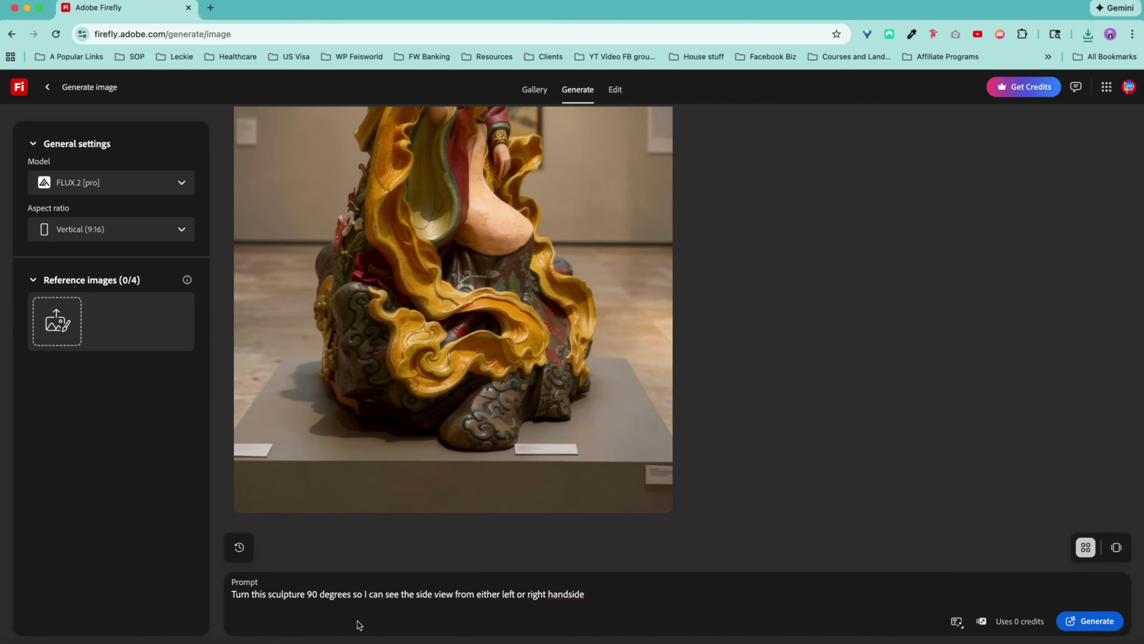
pyautogui.tripleClick(382, 600)
pyautogui.press('BackSpace')
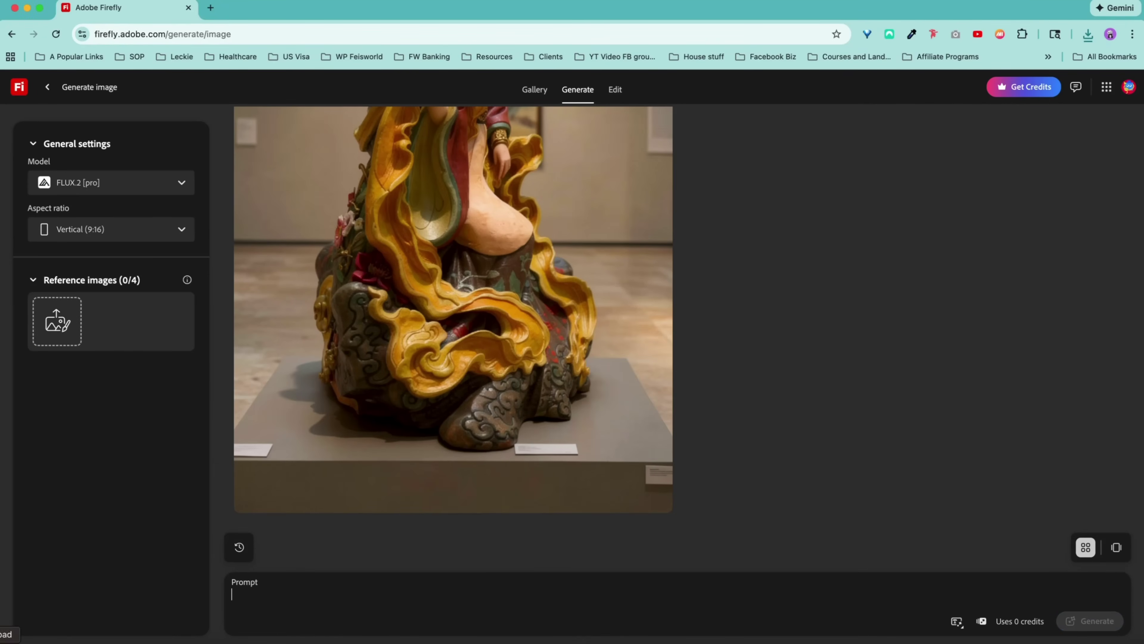
# - Switch to Finder and pick the painting "Tang5. Wang.jpg" from the Tang folder as the new reference image, previewing it first
pyautogui.press('super+Tab')
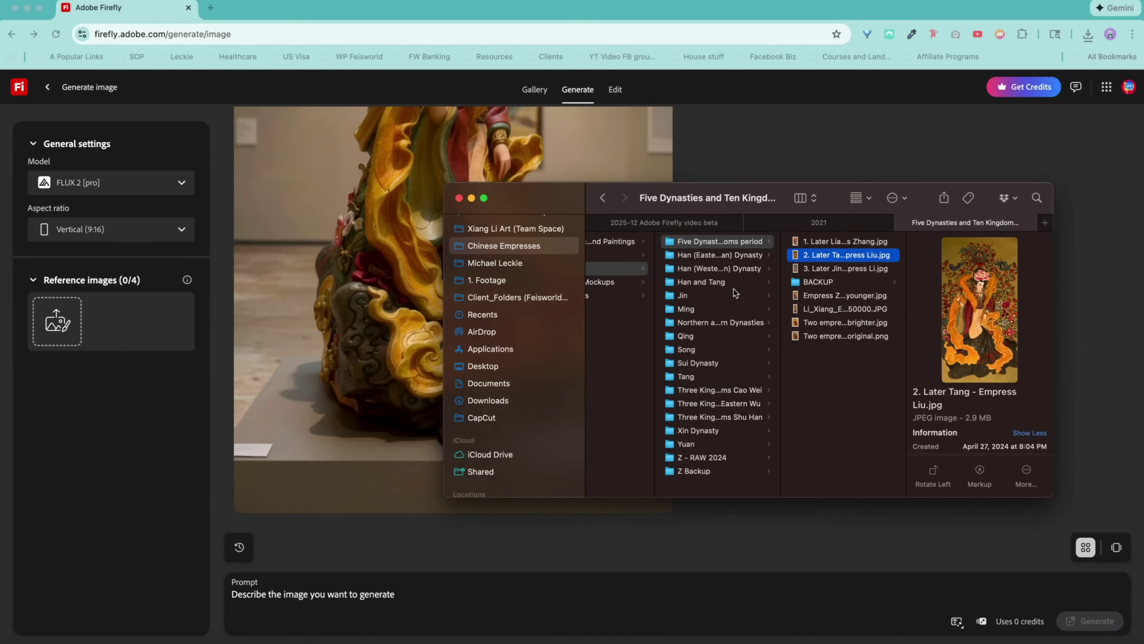
pyautogui.click(733, 287)
pyautogui.click(720, 372)
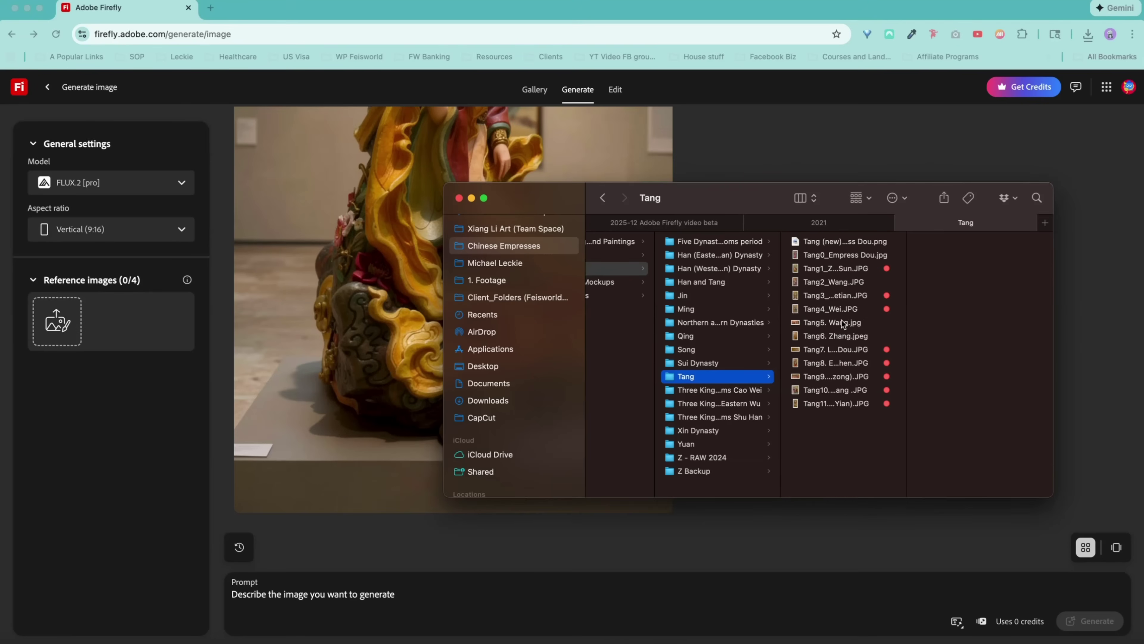
pyautogui.click(843, 323)
pyautogui.press('space')
pyautogui.press('space')
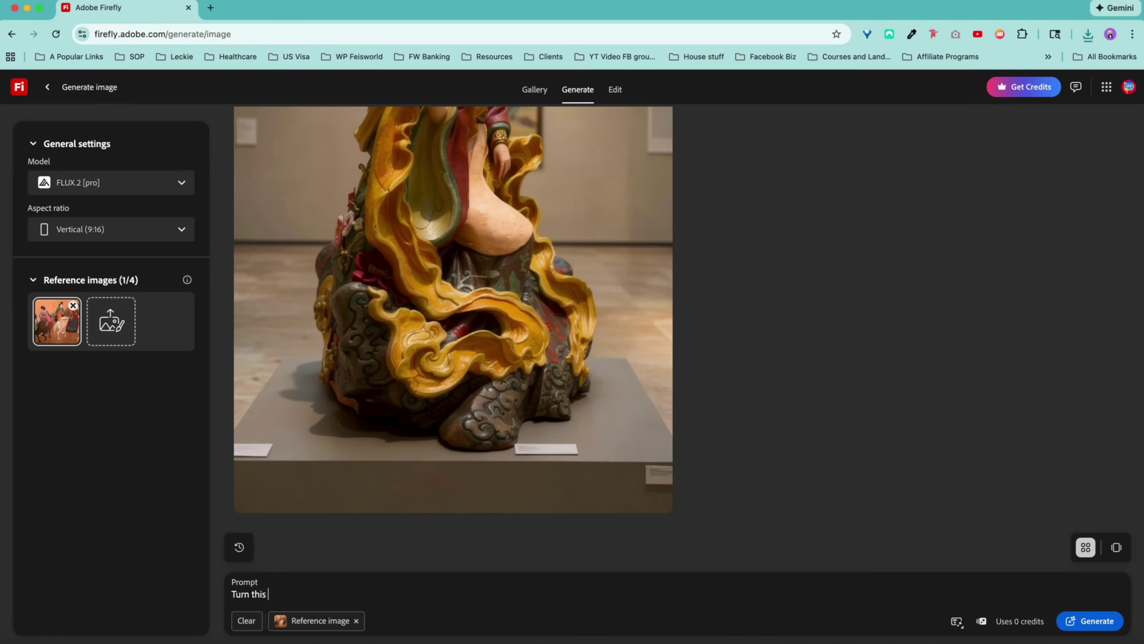
# - Generate an image with the prompt "Turn this painting into a sculpture including all its characters"
pyautogui.write('painting into a scupture including all its')
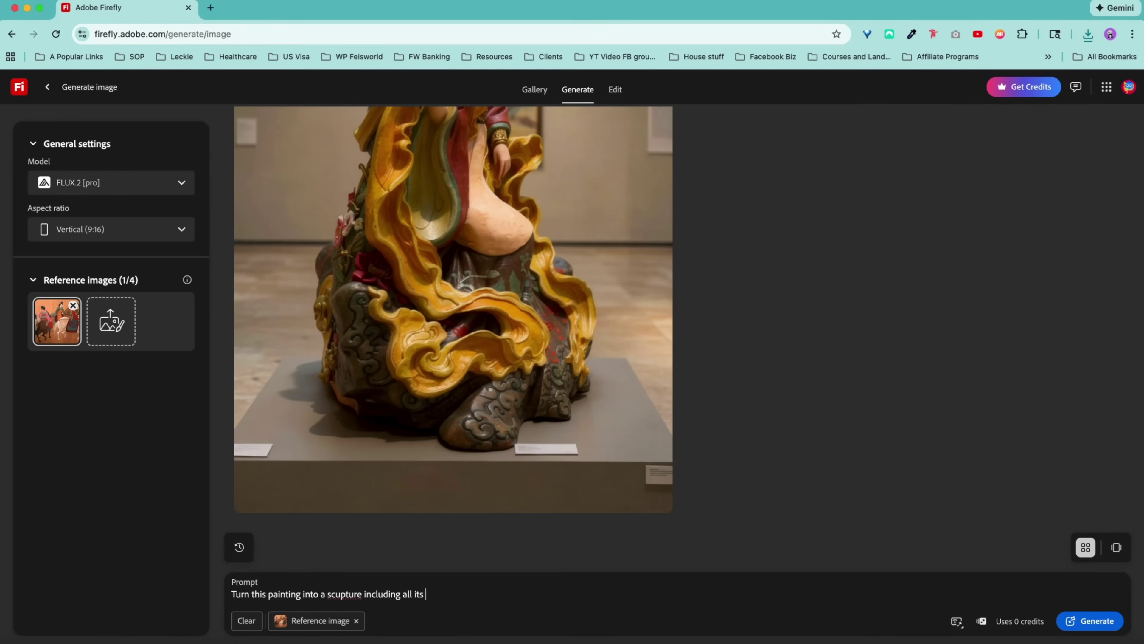
pyautogui.write(' characters')
pyautogui.press('Return')
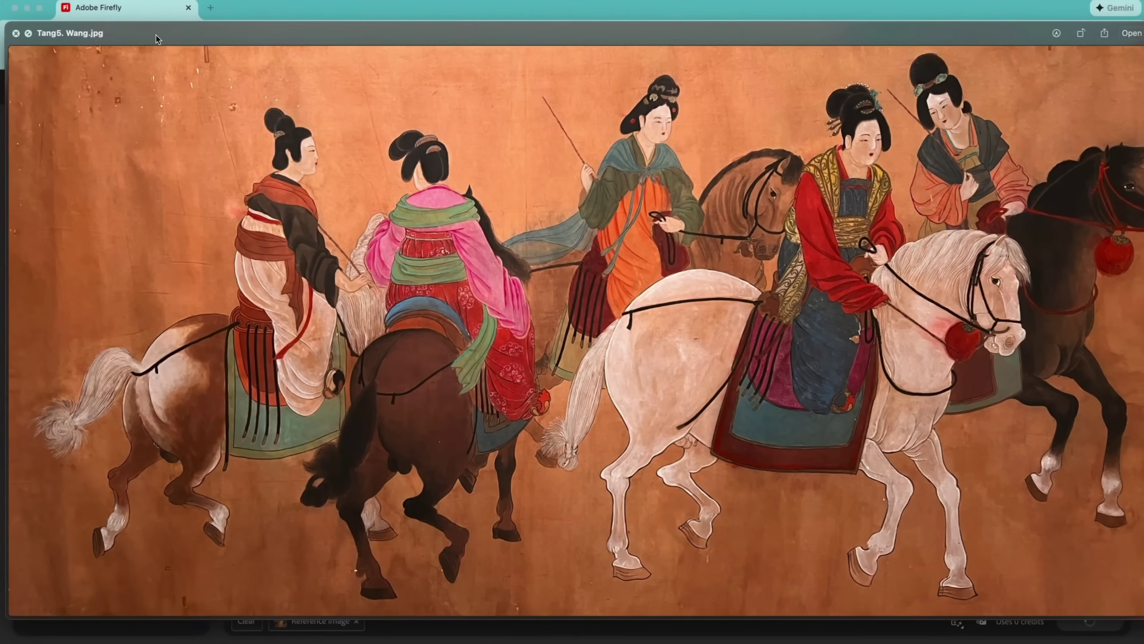
# - Close the preview of the original painting and examine which riders and horses the generated sculpture includes
pyautogui.click(17, 32)
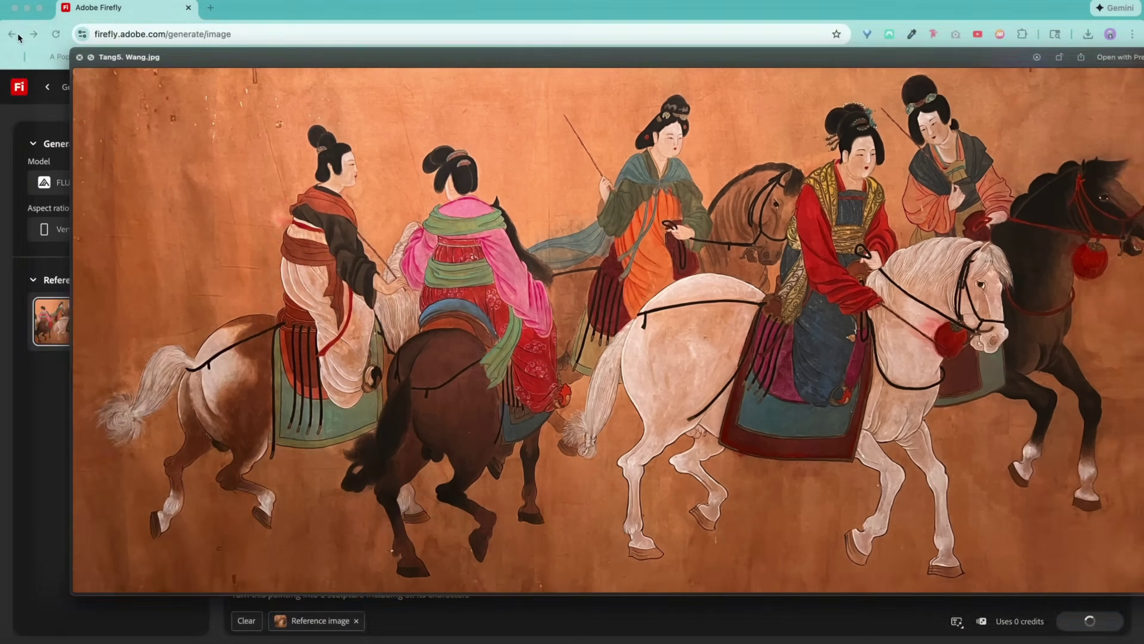
pyautogui.click(339, 376)
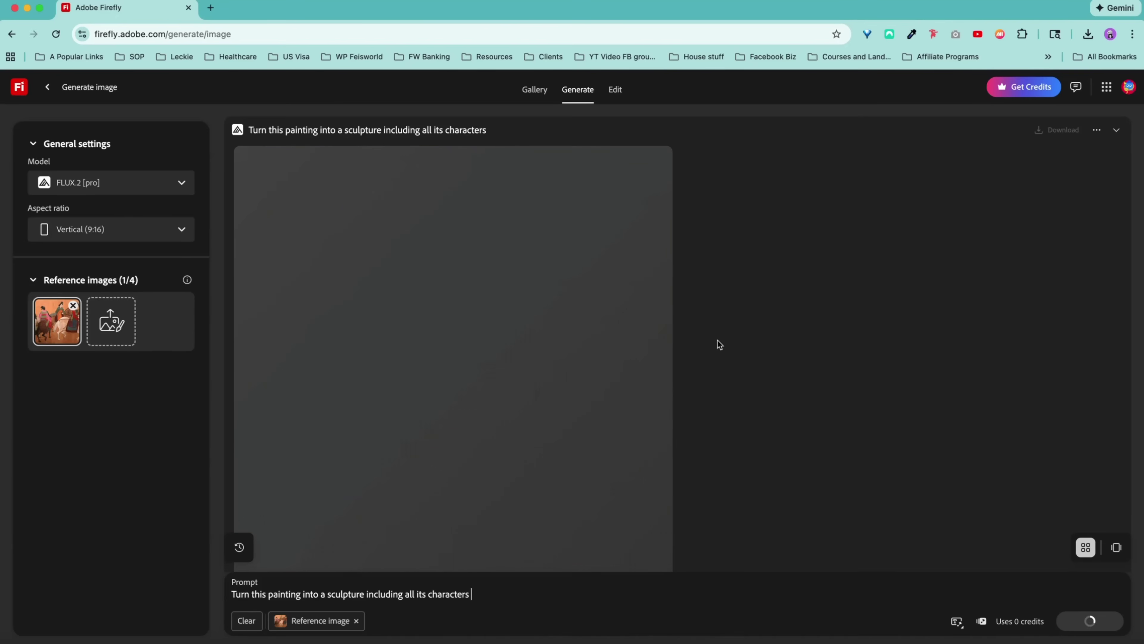
pyautogui.scroll(-5, 466, 314)
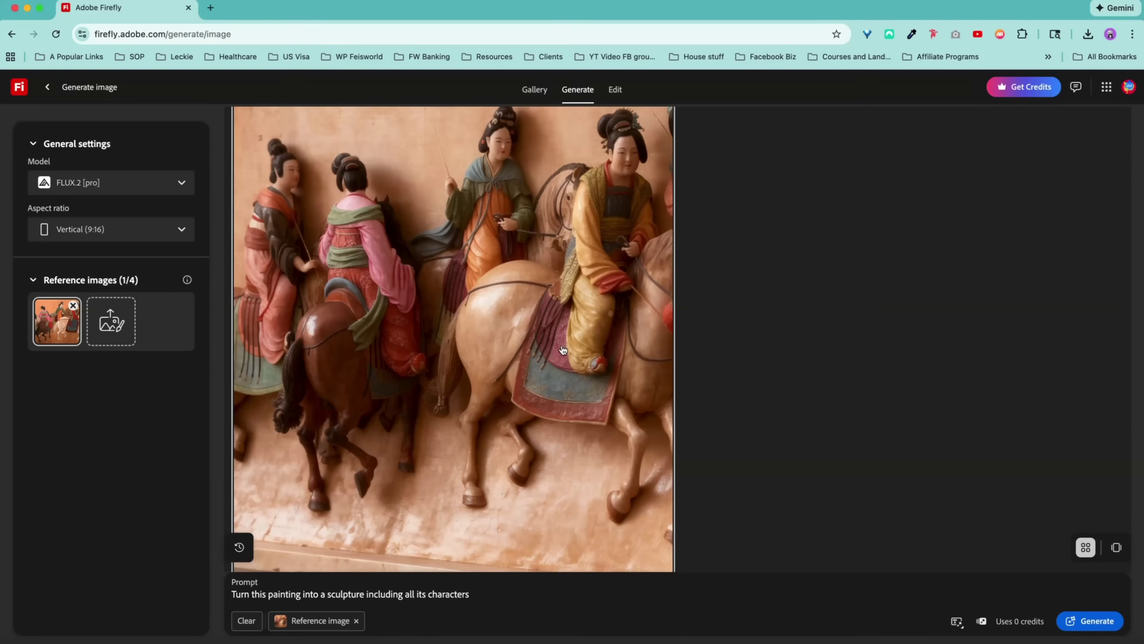
pyautogui.scroll(1, 466, 314)
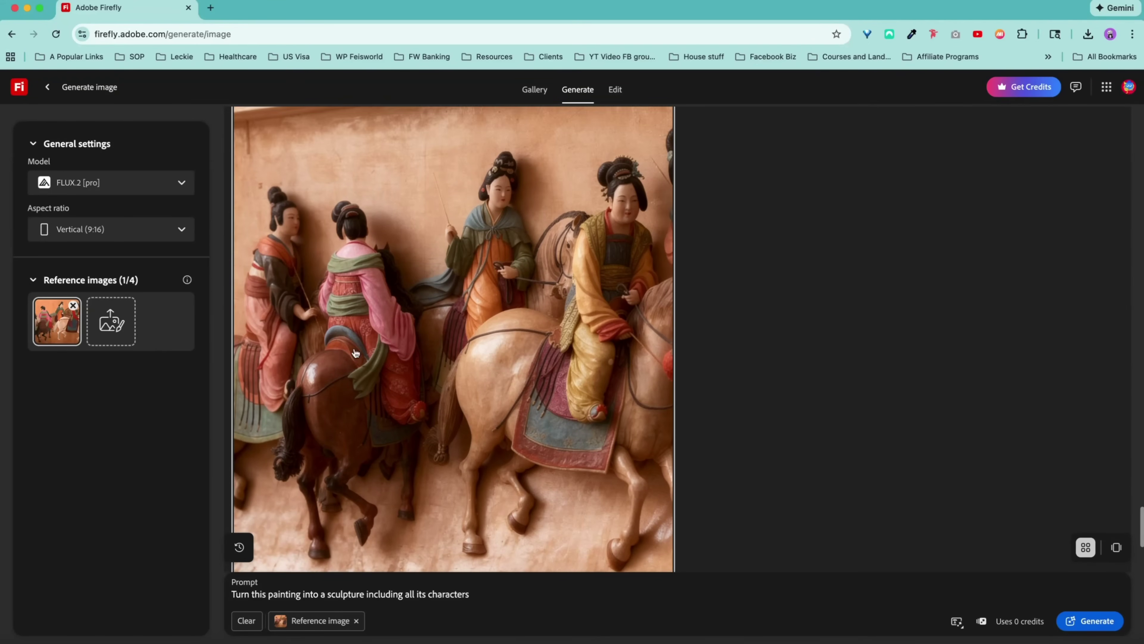
pyautogui.scroll(2, 532, 289)
pyautogui.scroll(2, 545, 288)
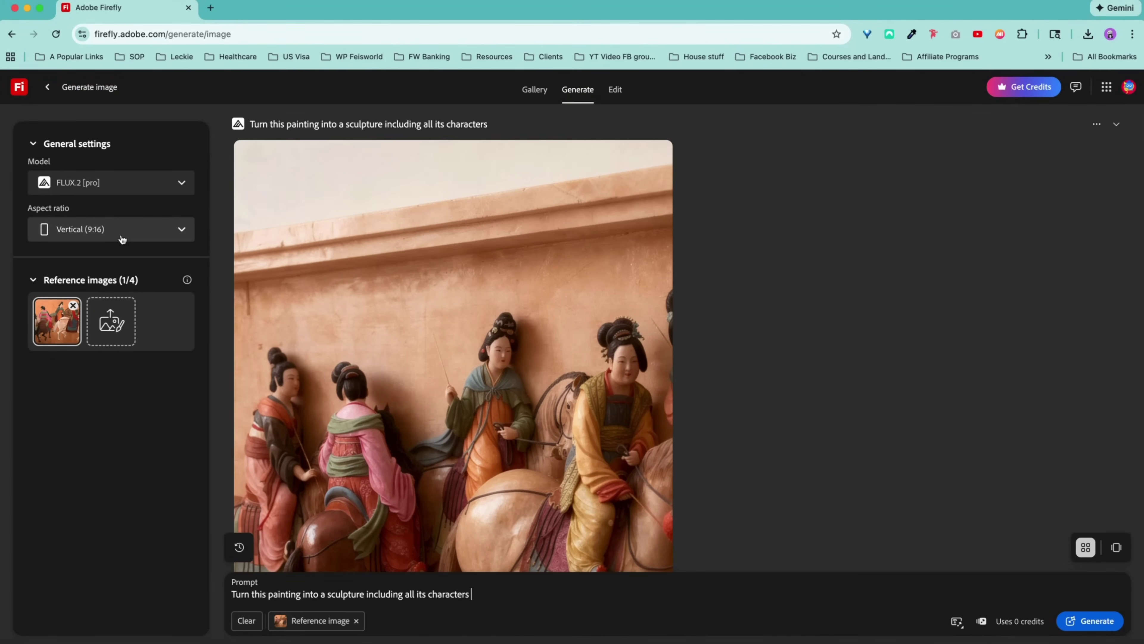
# - Set the aspect ratio to Widescreen (16:9) and generate the sculpture again with the same prompt
pyautogui.click(132, 233)
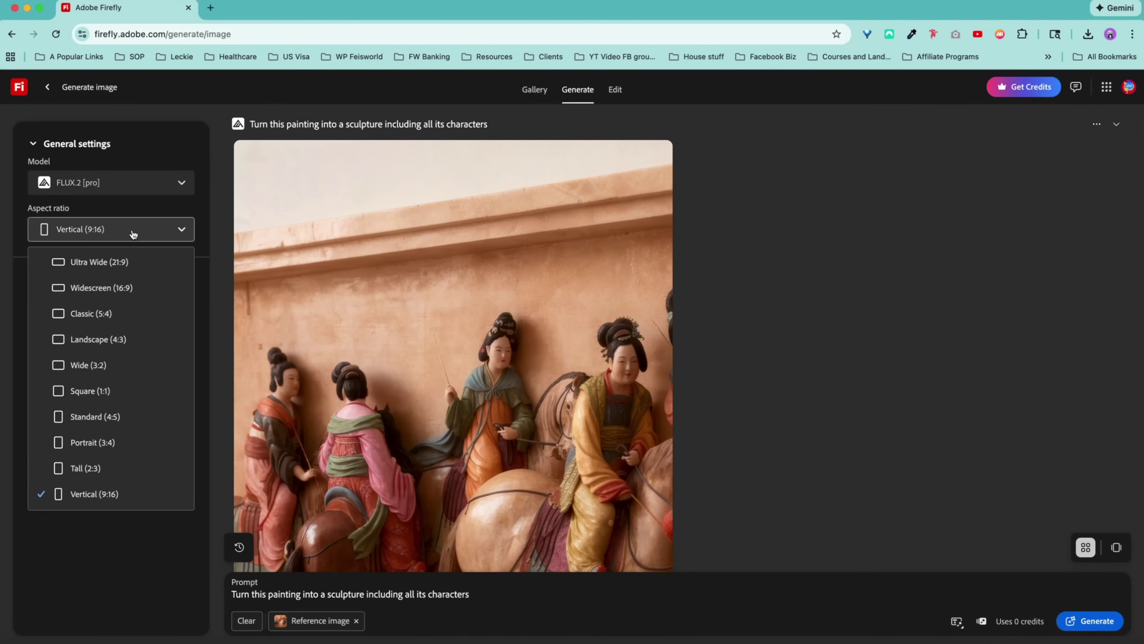
pyautogui.click(141, 287)
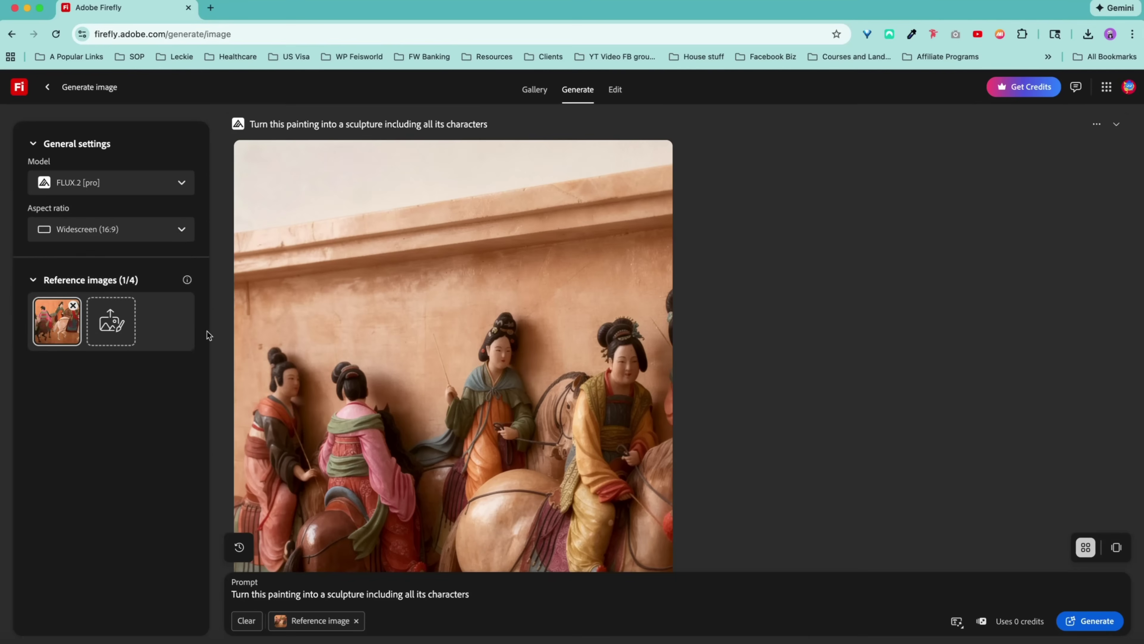
pyautogui.click(493, 595)
pyautogui.press('Return')
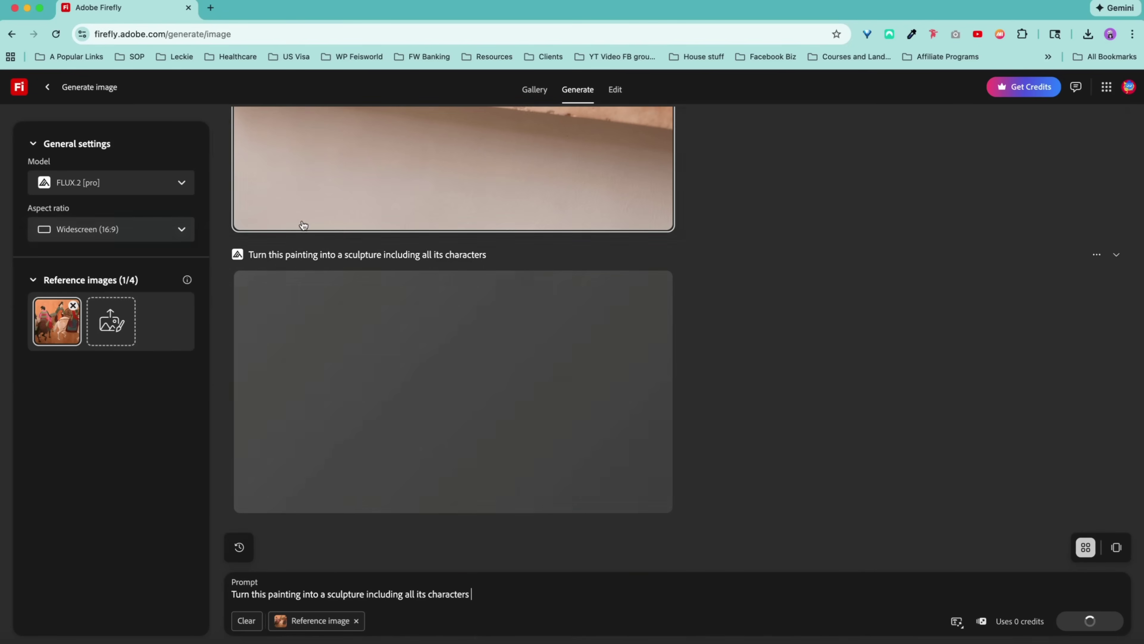
# - Examine the riders and horses in the earlier vertical sculpture image while the widescreen version generates
pyautogui.scroll(5, 482, 457)
pyautogui.scroll(5, 482, 456)
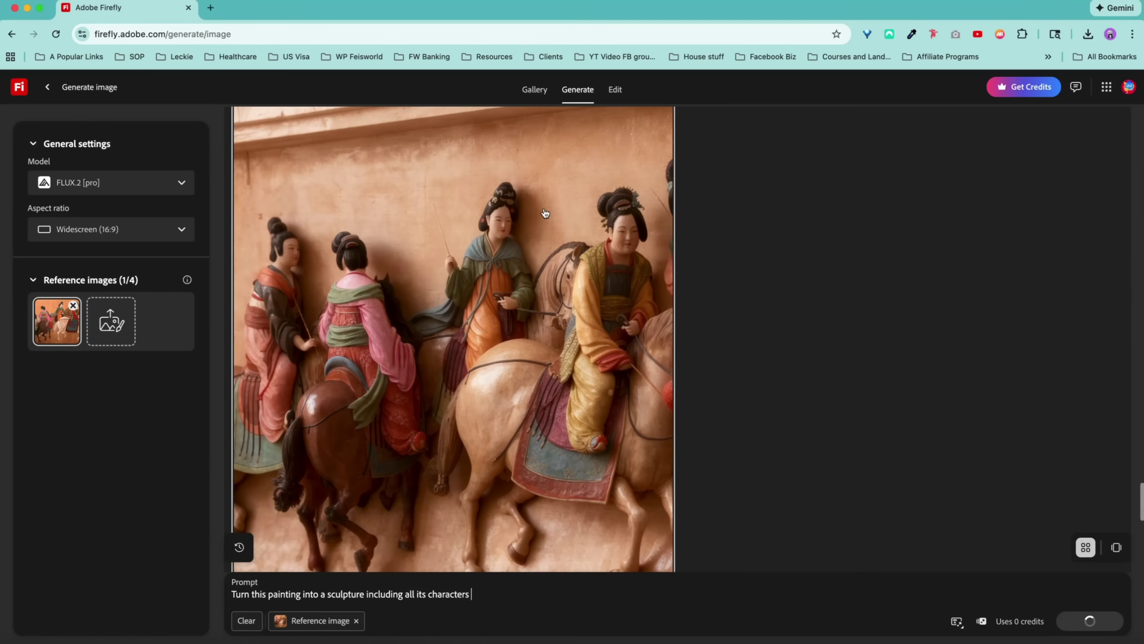
pyautogui.scroll(-2, 543, 319)
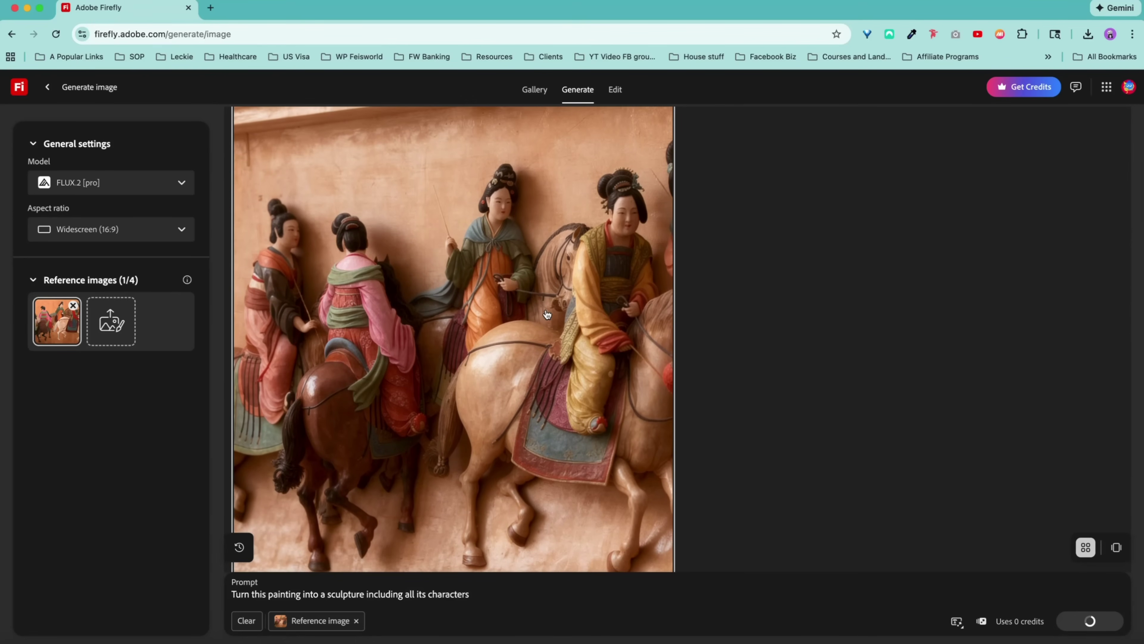
pyautogui.scroll(1, 547, 314)
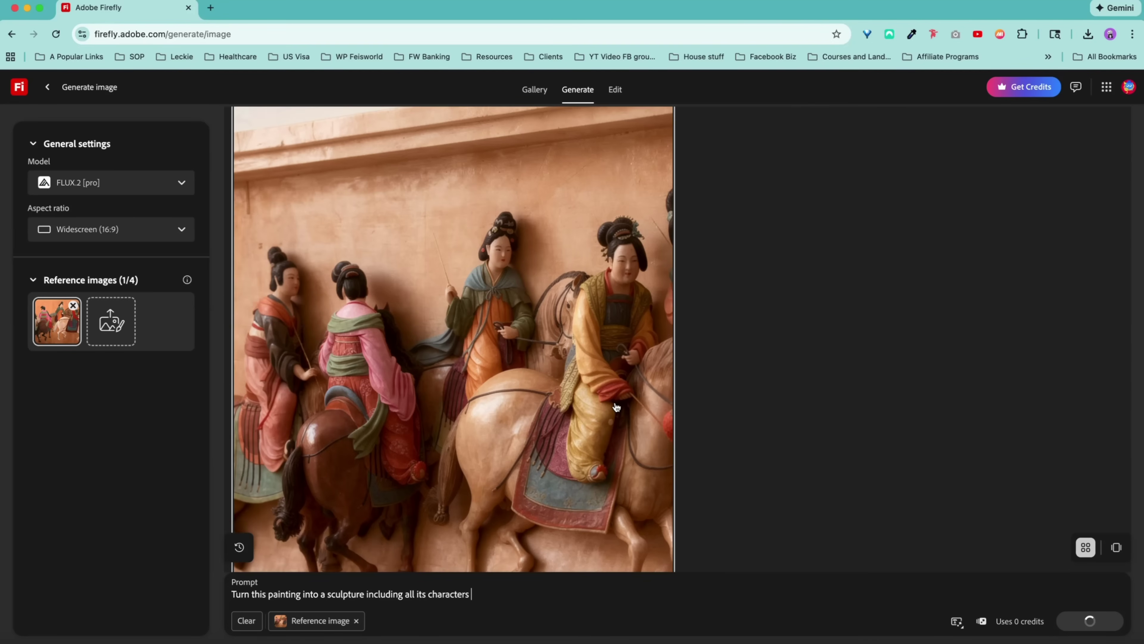
pyautogui.scroll(-1, 616, 407)
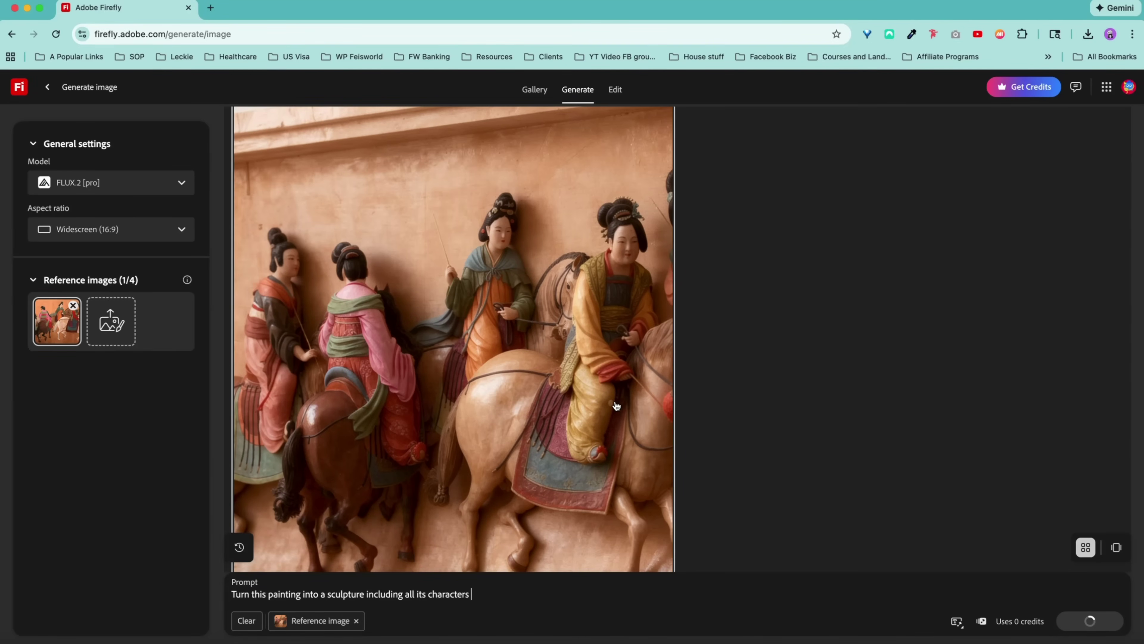
pyautogui.scroll(-1, 617, 403)
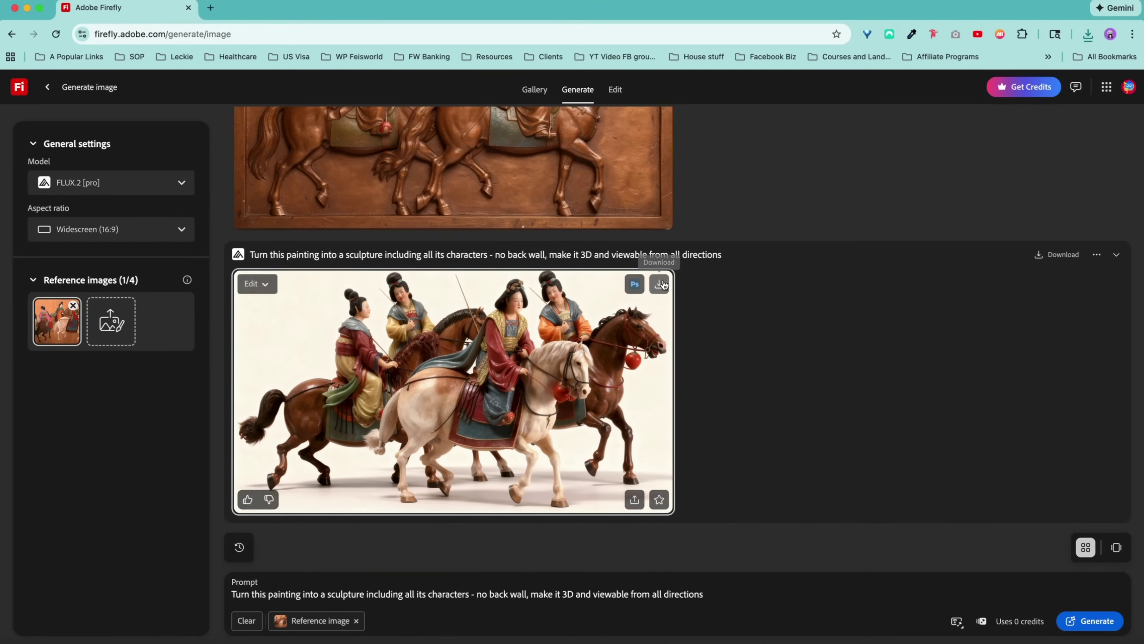
# - Download the sculpture image without a back wall and open it in the enlarged edit view
pyautogui.click(660, 283)
pyautogui.click(645, 292)
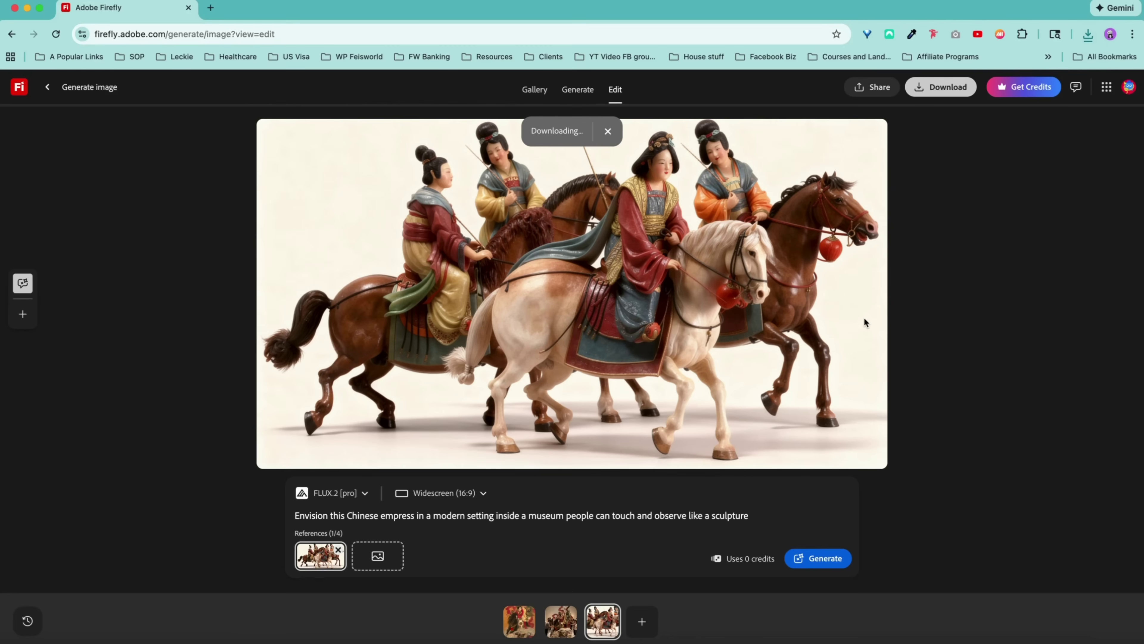
# - Switch to Finder and preview "Tang5. Wang.jpg" beside the generated sculpture to compare their riders and horses, closing the preview when done
pyautogui.press('super+Tab')
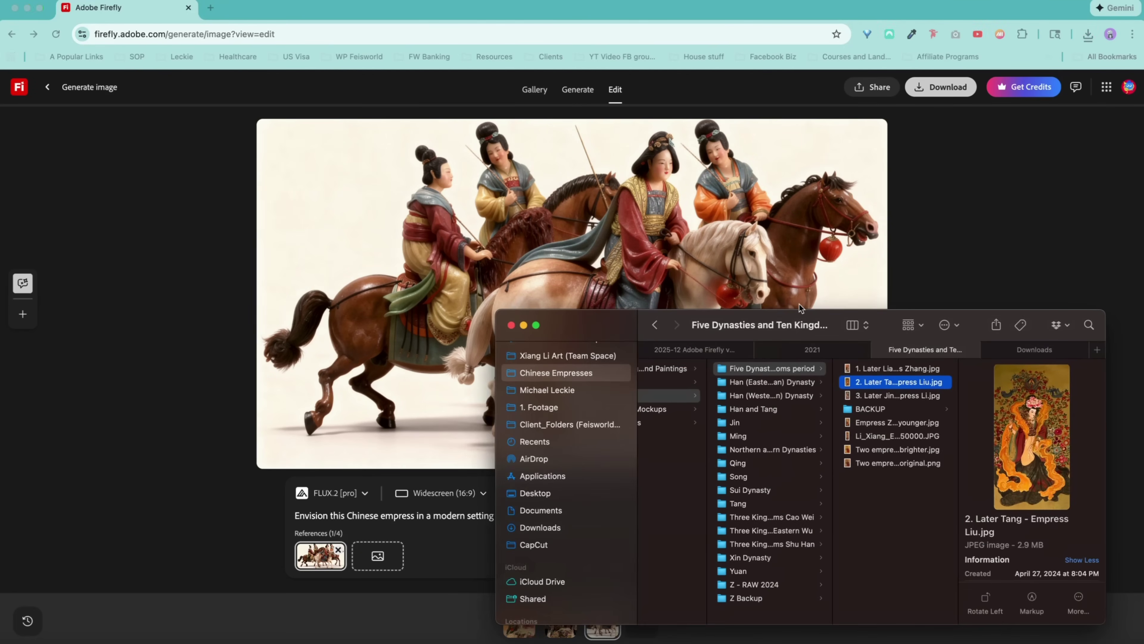
pyautogui.moveTo(800, 315); pyautogui.dragTo(813, 326)
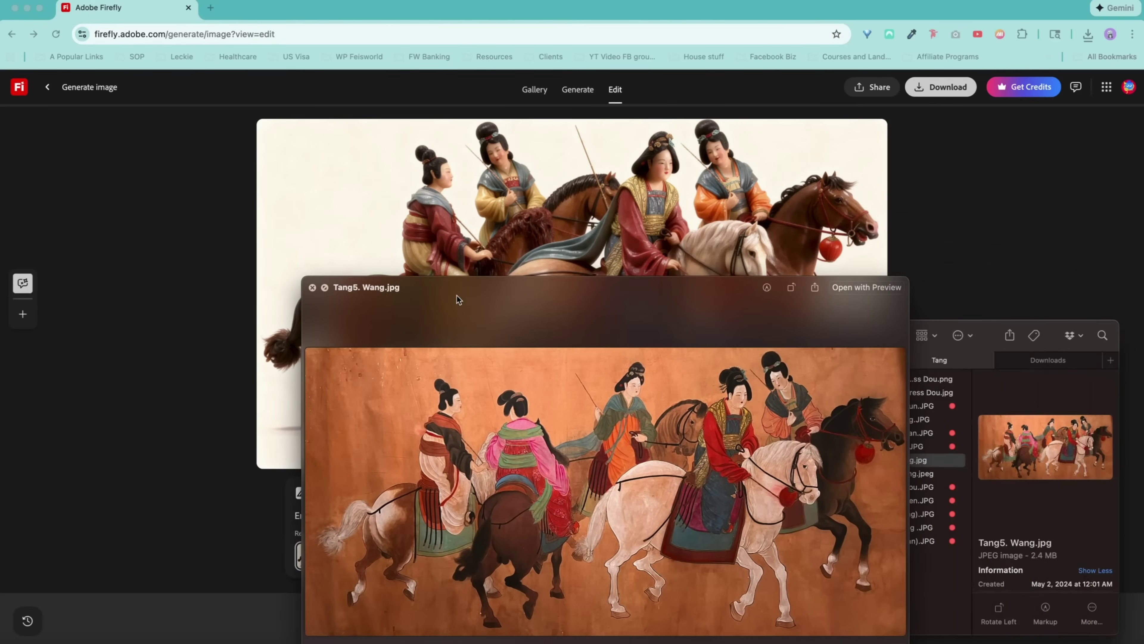
pyautogui.moveTo(699, 340); pyautogui.dragTo(616, 239)
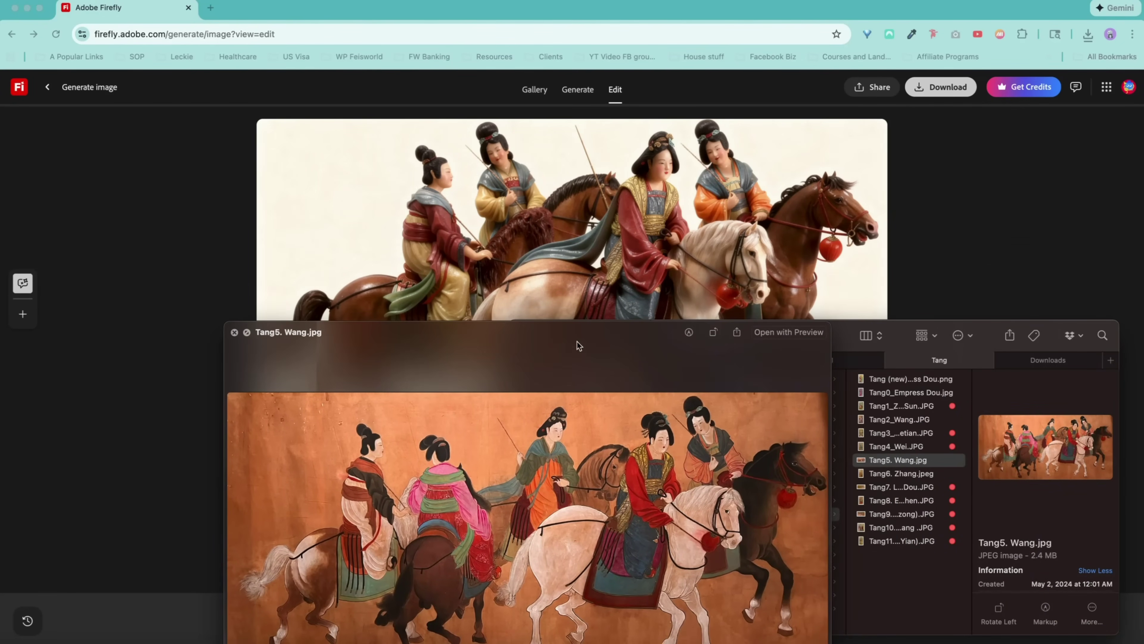
pyautogui.moveTo(629, 334); pyautogui.dragTo(597, 377)
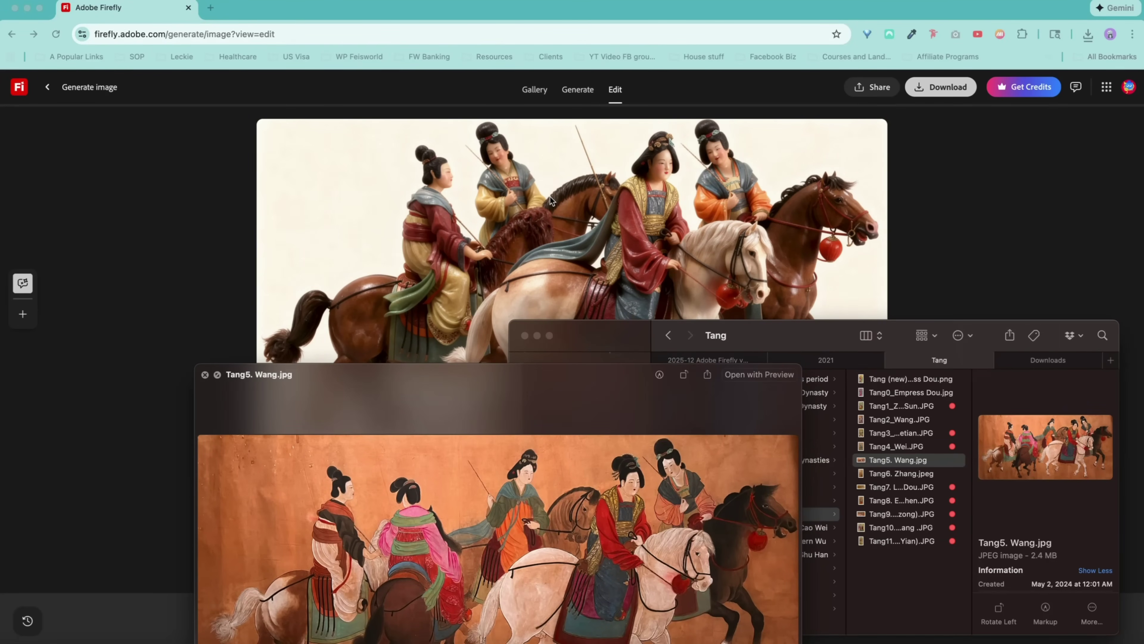
pyautogui.moveTo(536, 374); pyautogui.dragTo(484, 345)
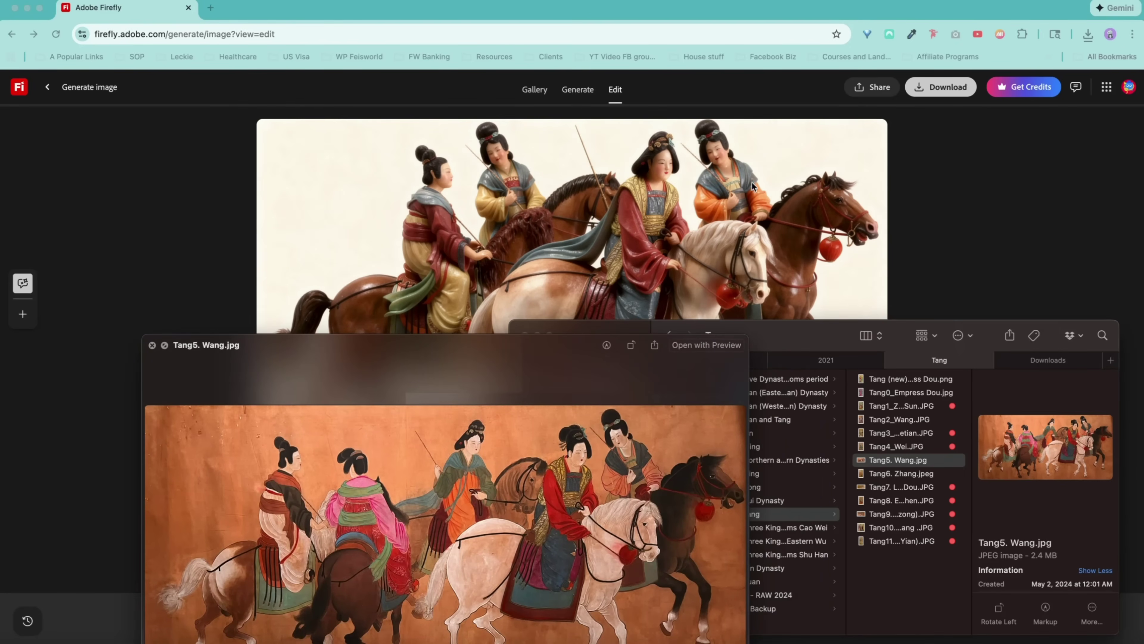
pyautogui.click(489, 316)
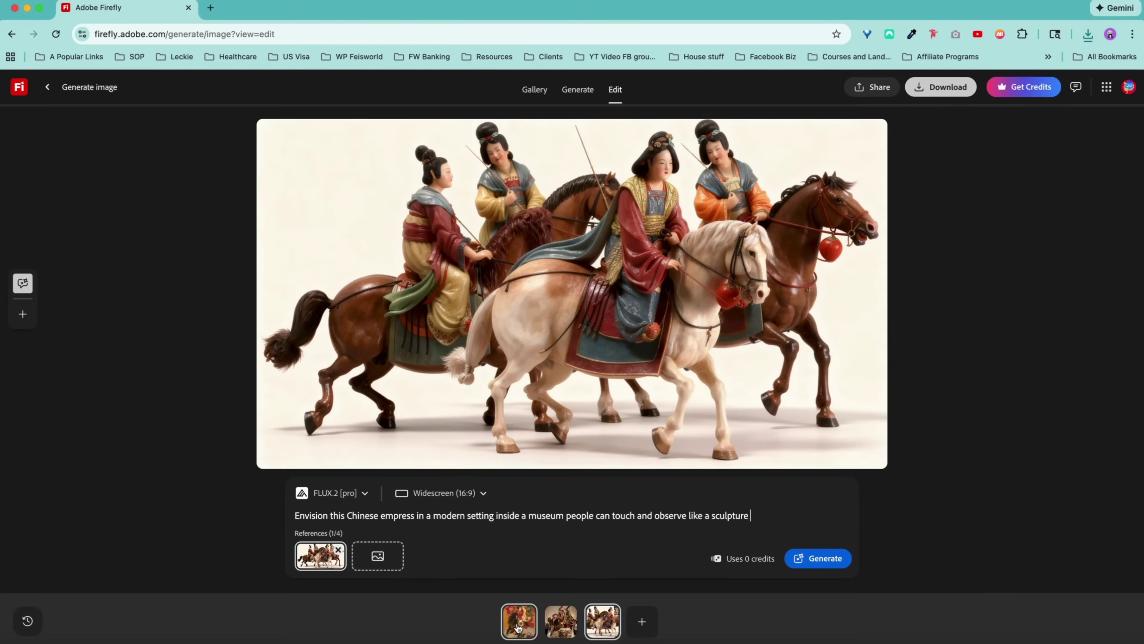
pyautogui.press('super+Tab')
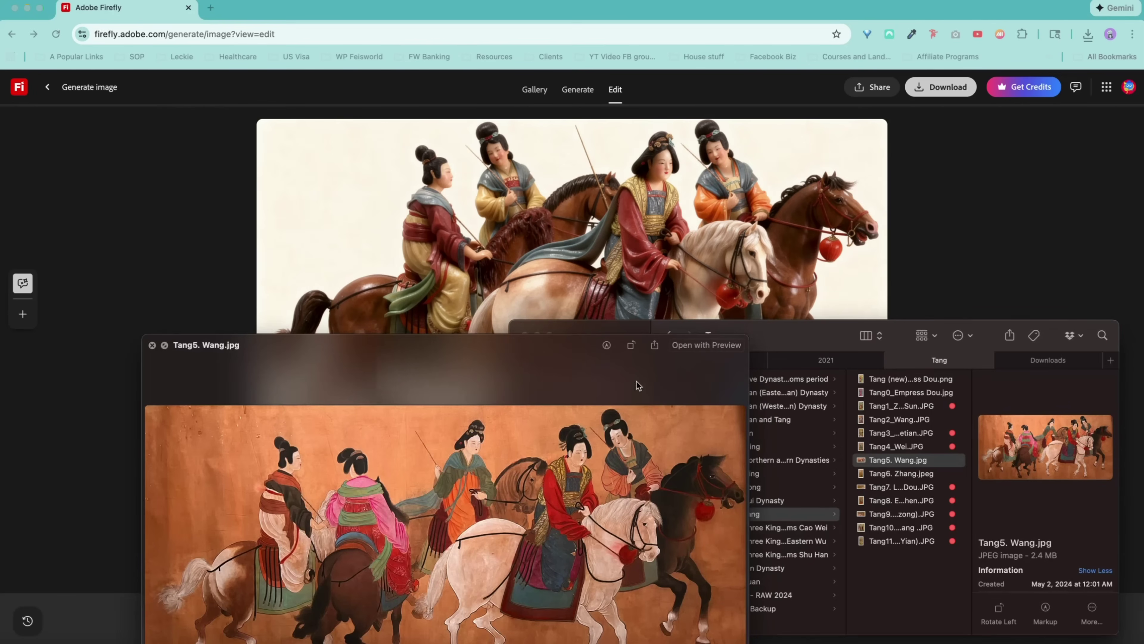
pyautogui.click(152, 344)
pyautogui.press('super+Tab')
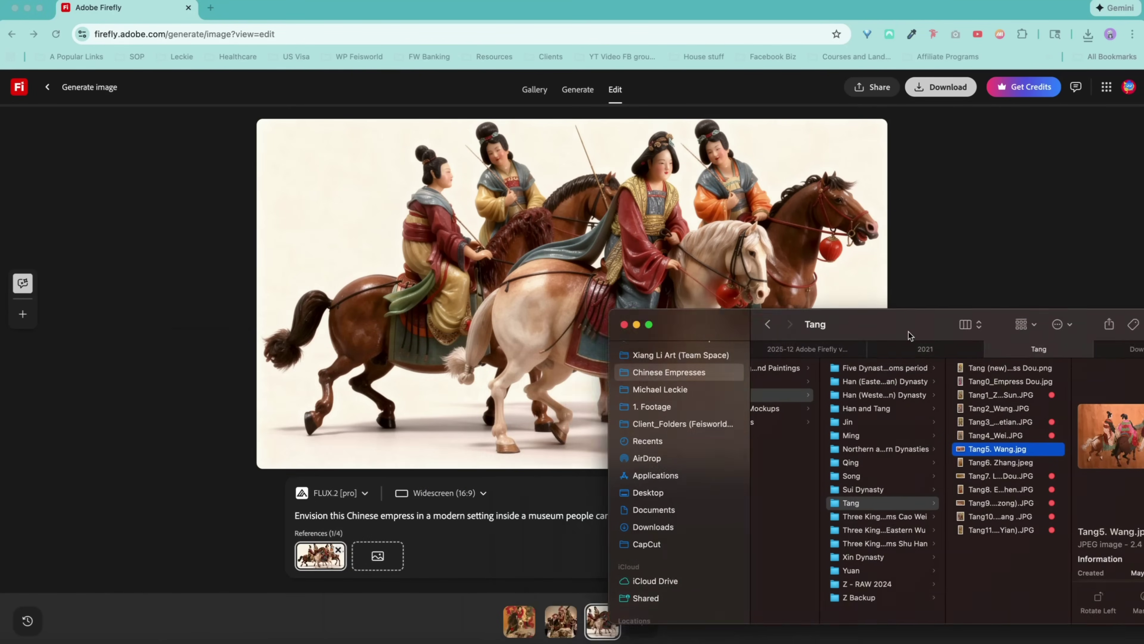
# - Return to the image generation page and add the sculpture without a back wall as a second reference image
pyautogui.click(578, 90)
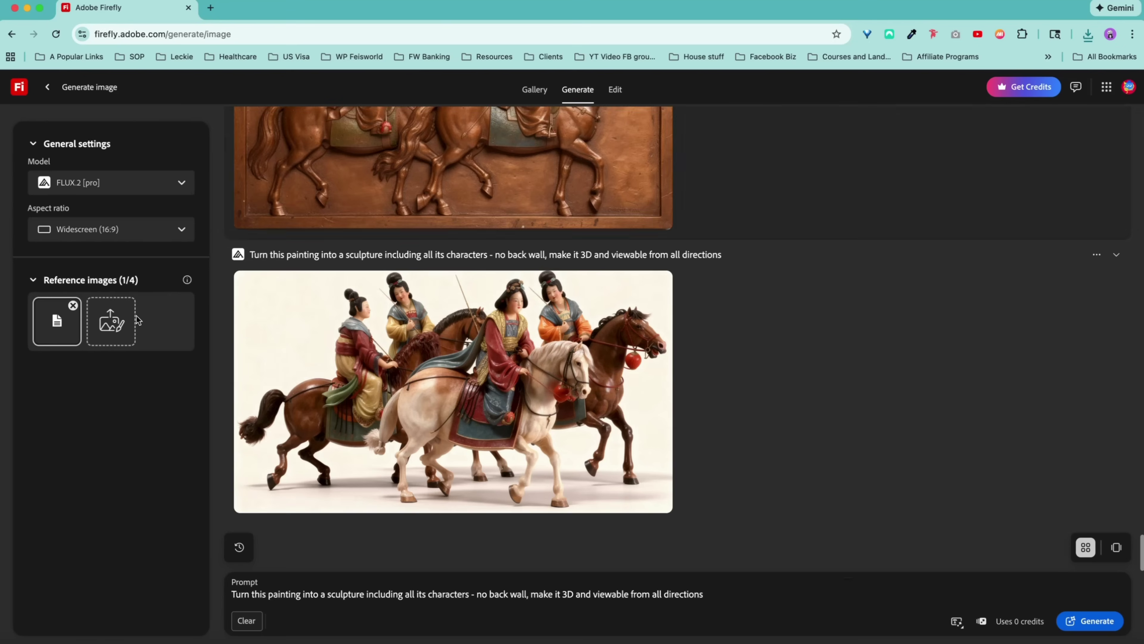
pyautogui.click(256, 285)
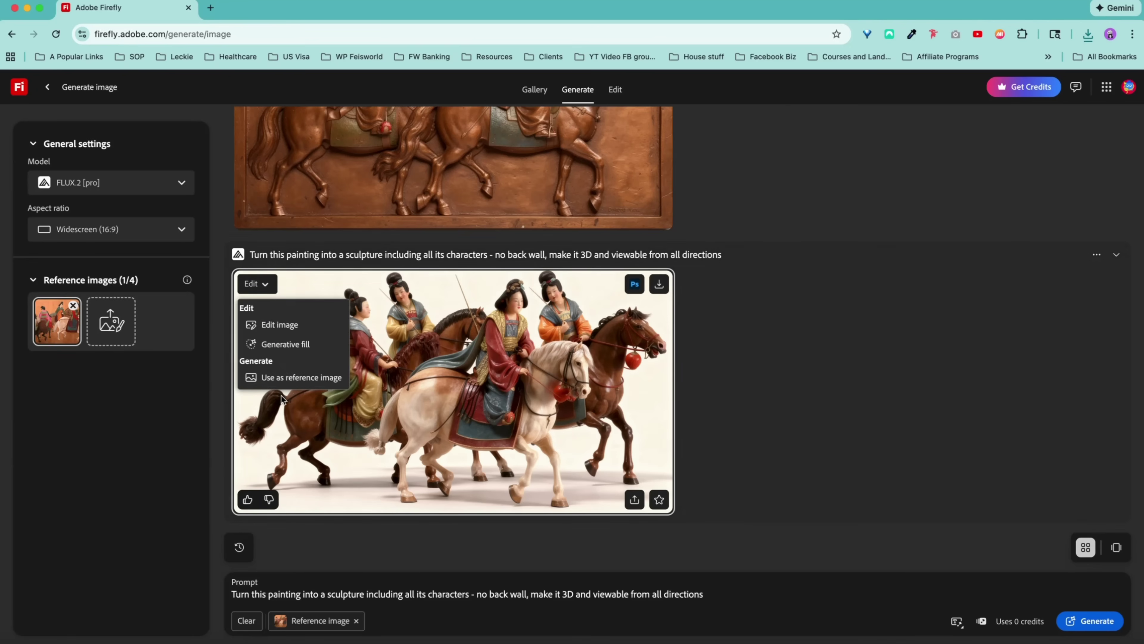
pyautogui.click(287, 379)
# - Replace the prompt with "regenerate and make sure there are no repetitative empress like the second one from the left, make sure to"
pyautogui.tripleClick(390, 595)
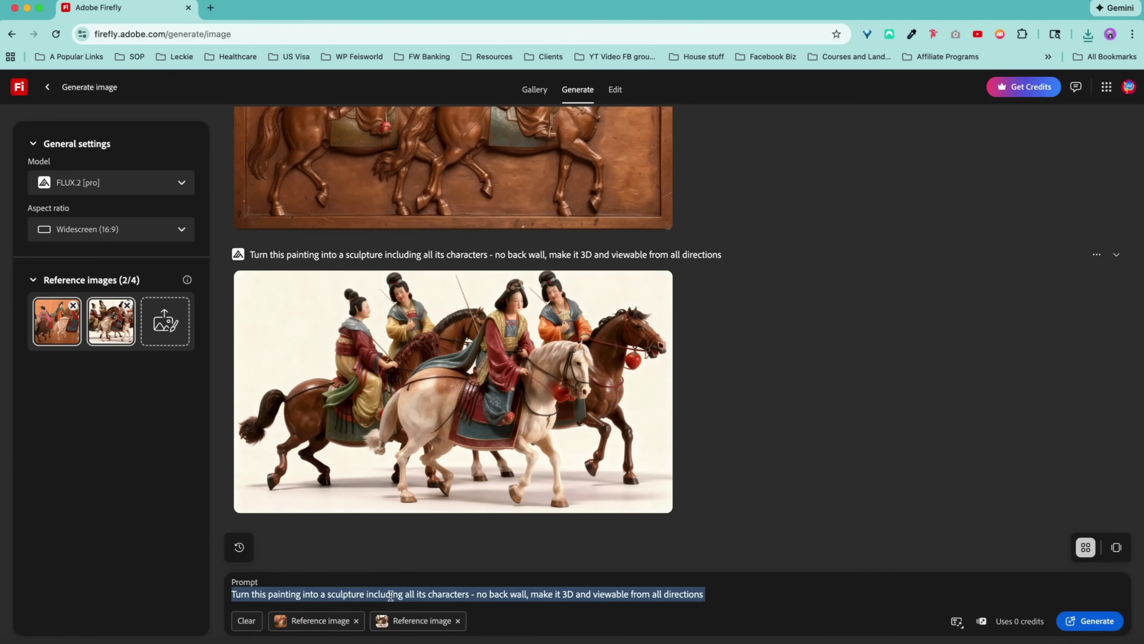
pyautogui.write('regenera')
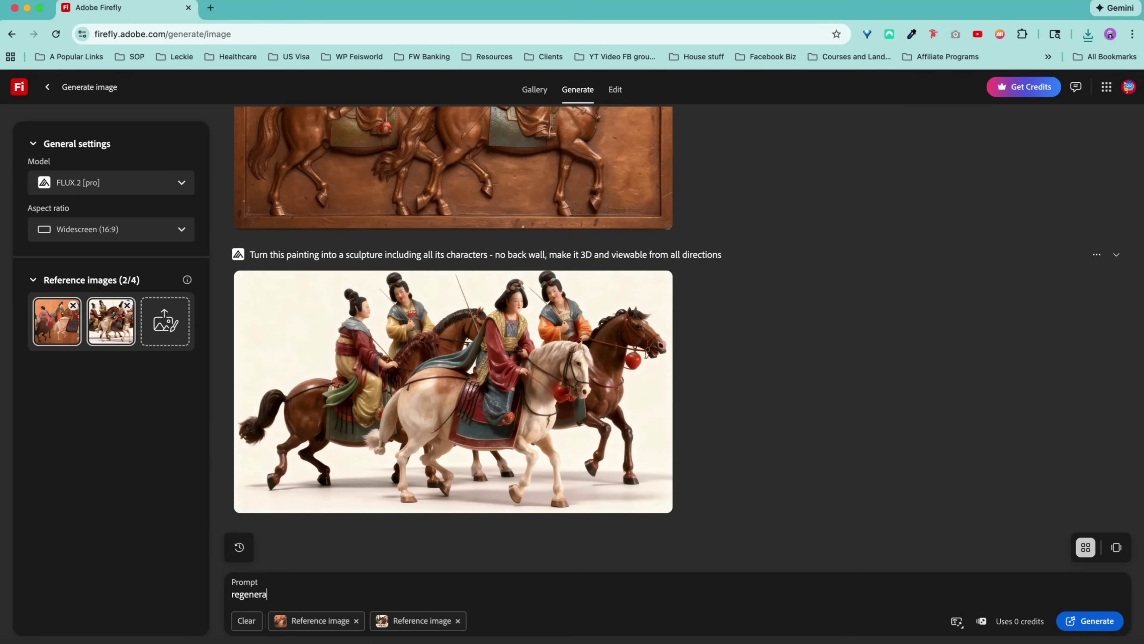
pyautogui.write('te and make sure there are mo repetitative empre')
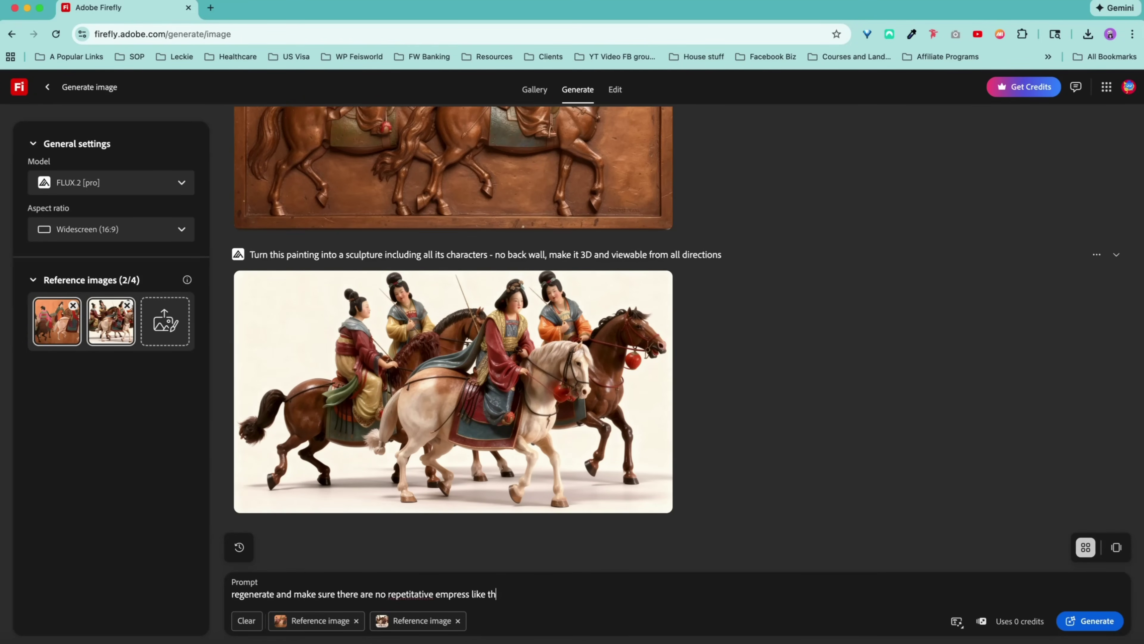
pyautogui.write('ss like the second one from the left, make sure to')
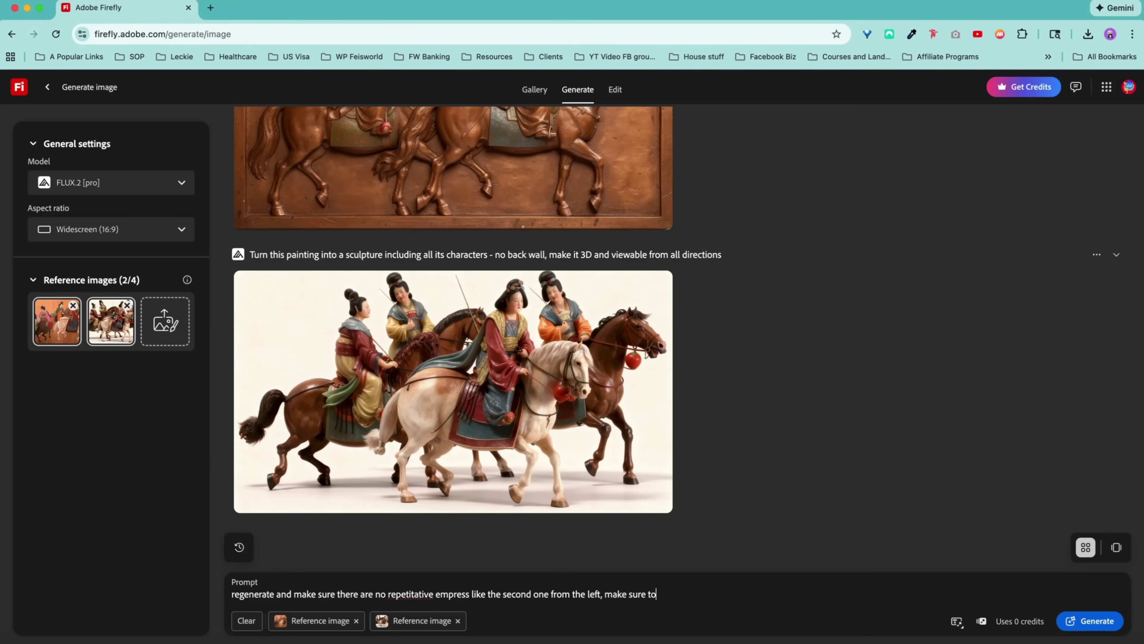
# - Complete the prompt with "generate all the empresses including the one with her back facing the camera" and generate the image
pyautogui.write(' generate all the empresses including')
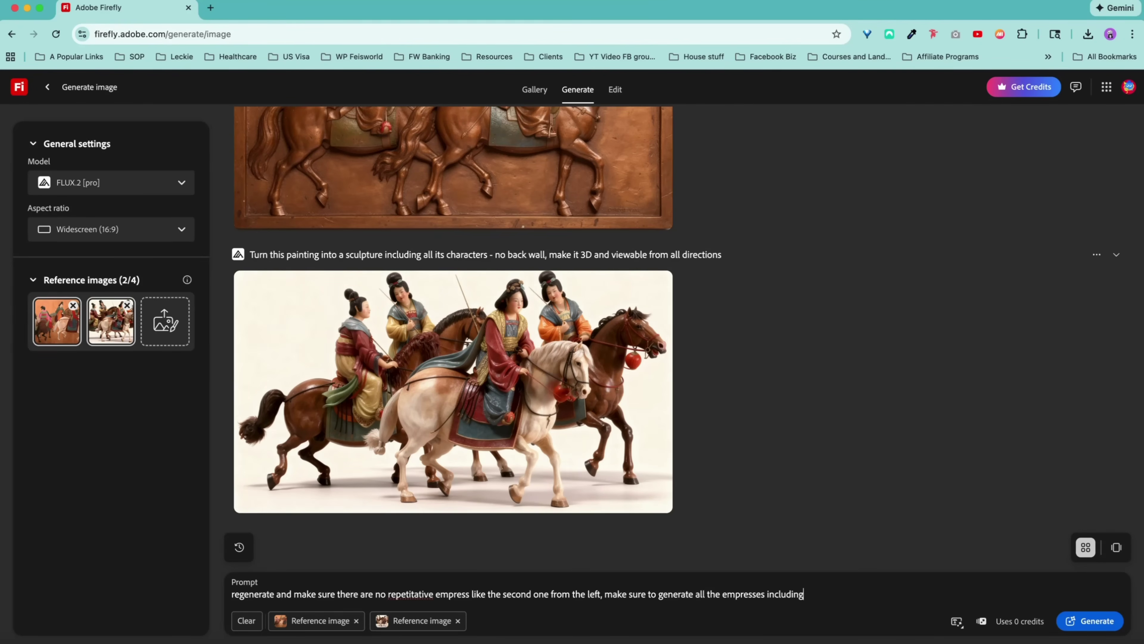
pyautogui.write(' the one with her back facing the came')
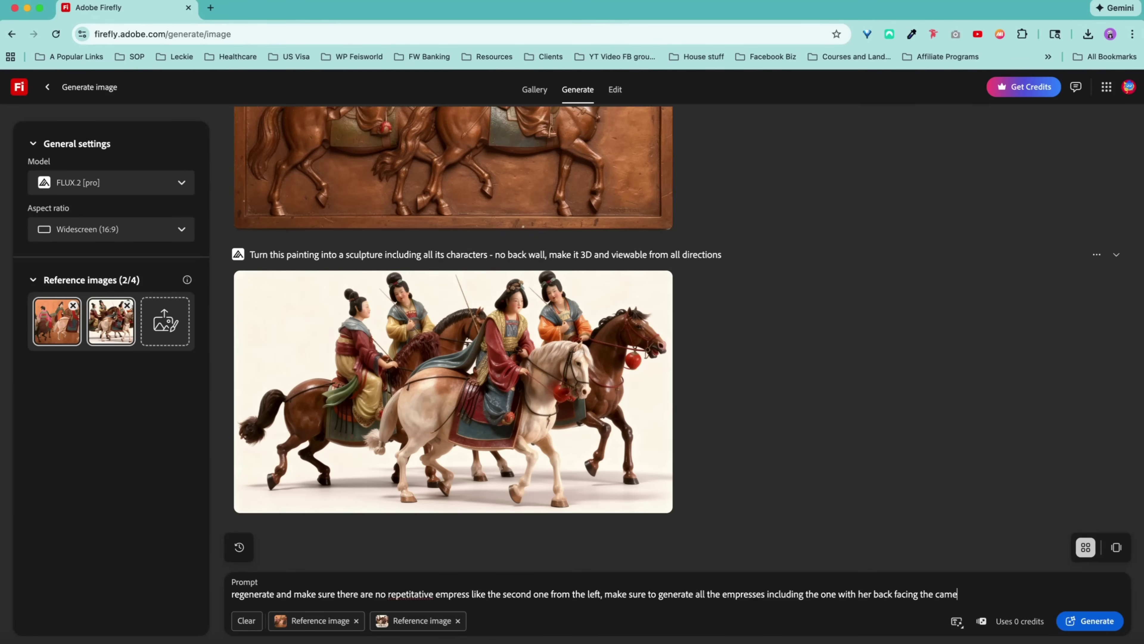
pyautogui.write('ra')
pyautogui.press('Return')
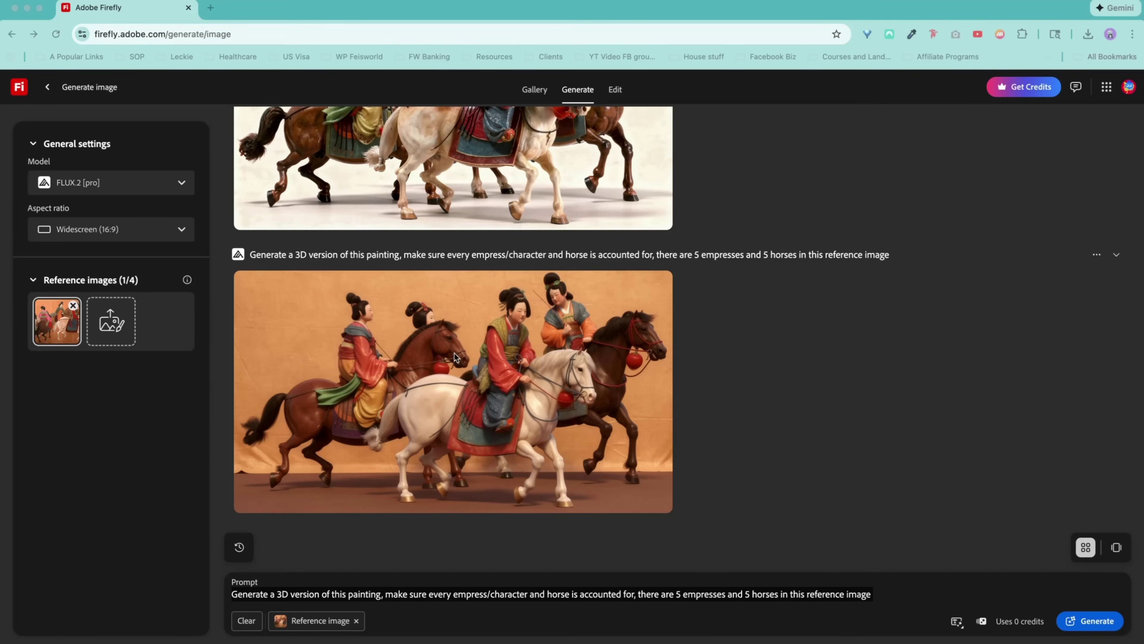
# - Compare the two latest results and replace the reference image with the generated 3D version on the orange background
pyautogui.scroll(5, 578, 354)
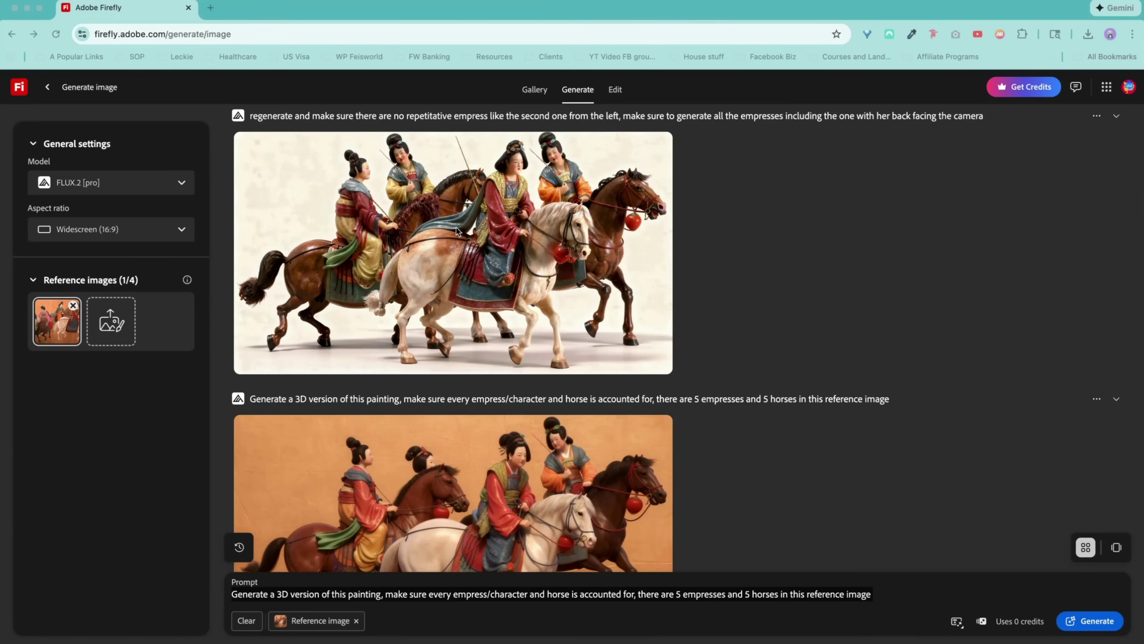
pyautogui.scroll(4, 575, 209)
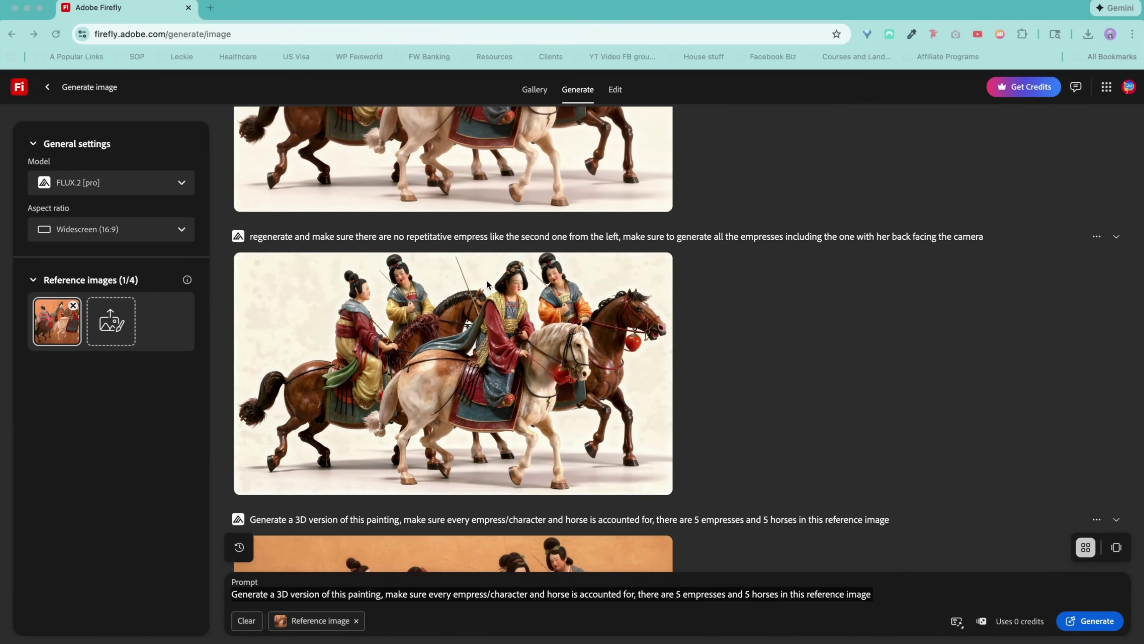
pyautogui.scroll(-9, 523, 275)
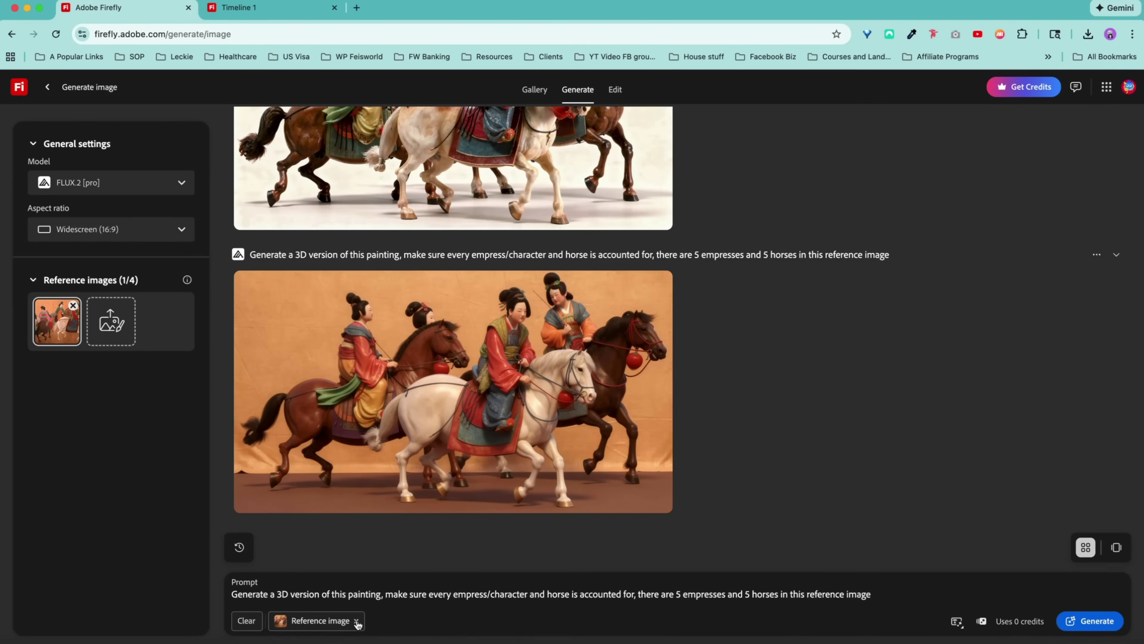
pyautogui.click(356, 620)
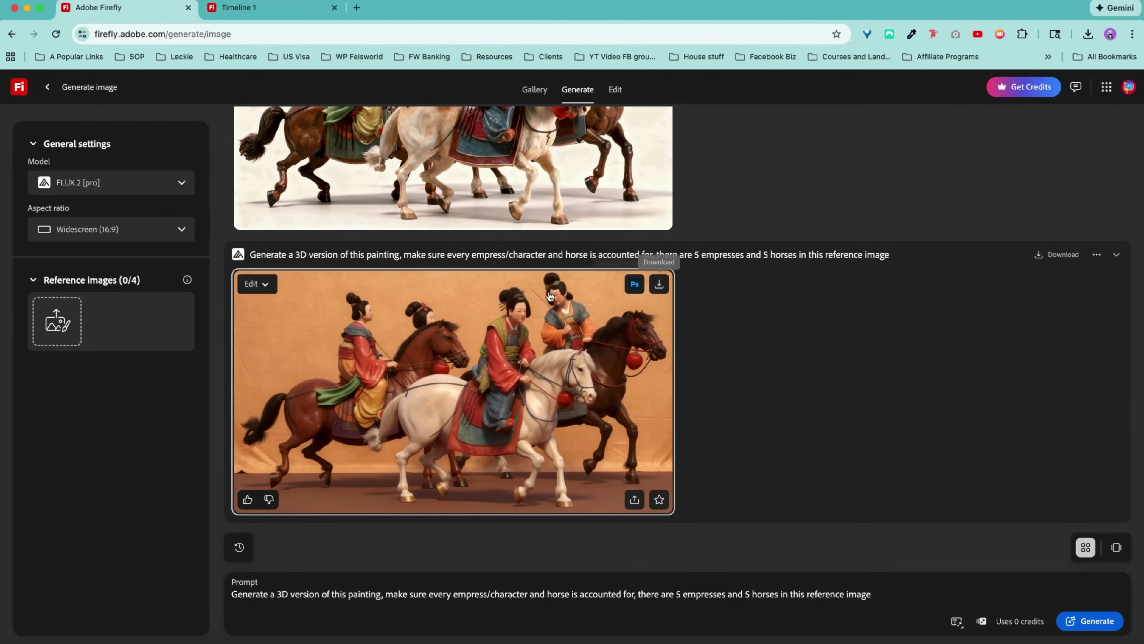
pyautogui.click(256, 284)
pyautogui.click(293, 377)
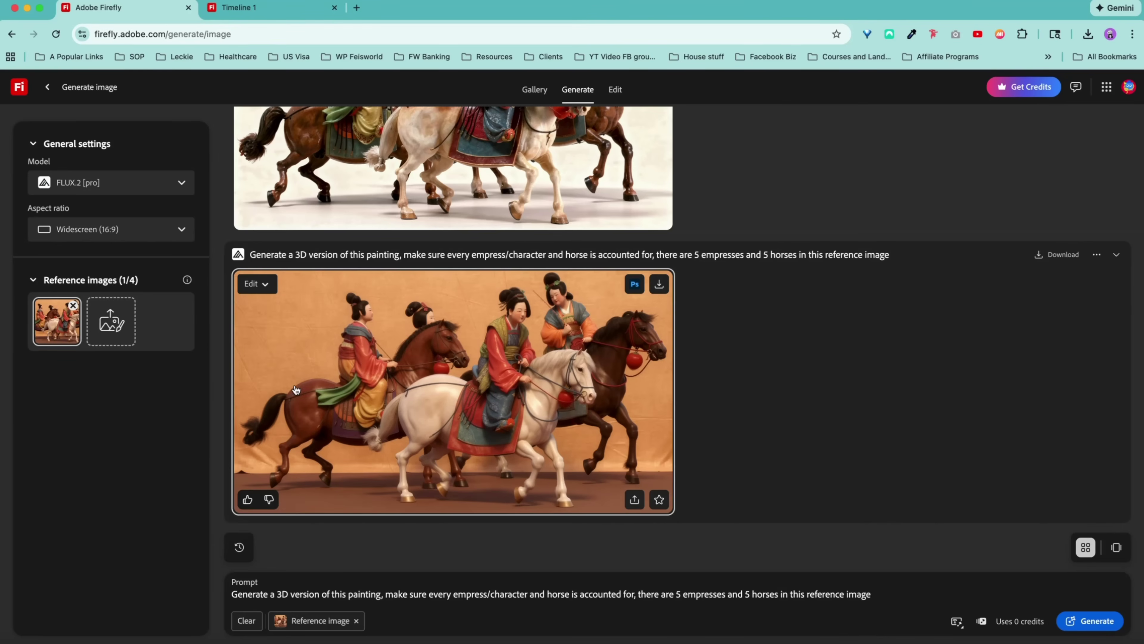
# - Replace the prompt with "change the background and environment to an outdoor, authentic setting staged in the Tang Dynasty in ancient china"
pyautogui.tripleClick(355, 595)
pyautogui.write('c')
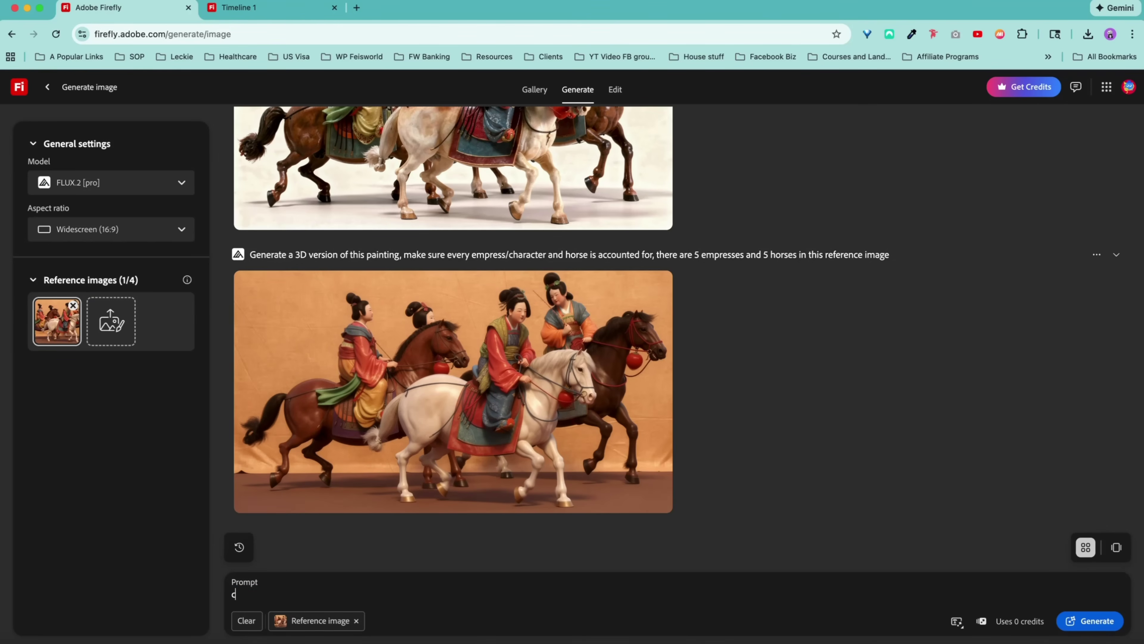
pyautogui.write('hange the background and envirement to a ')
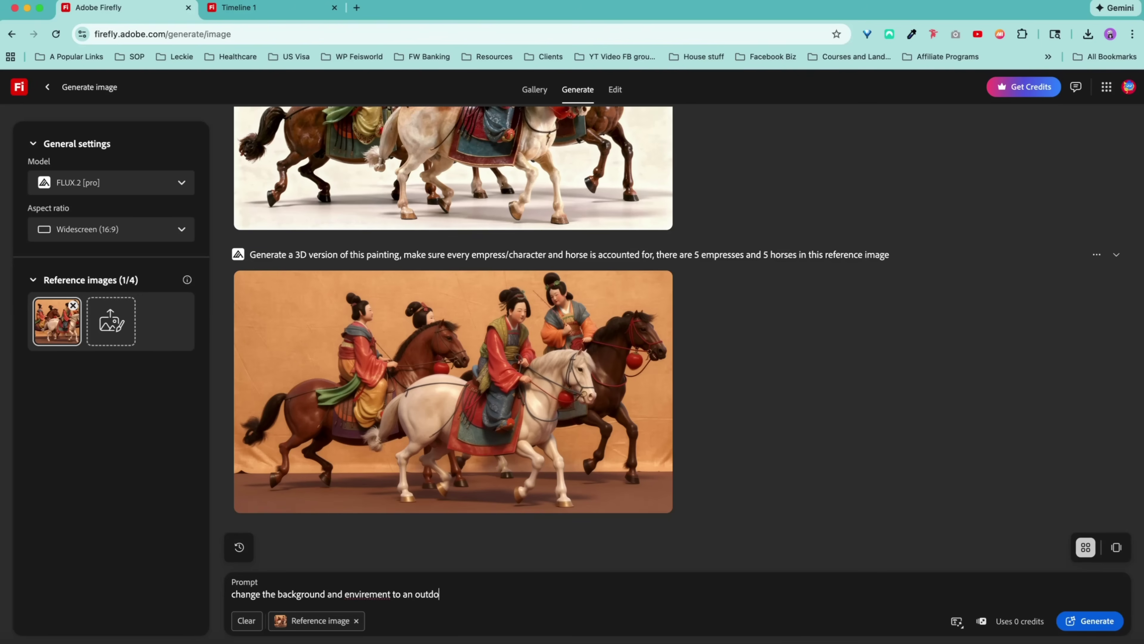
pyautogui.write('n outdoor, authentic setting staged in the Tang Dynasty in ancien')
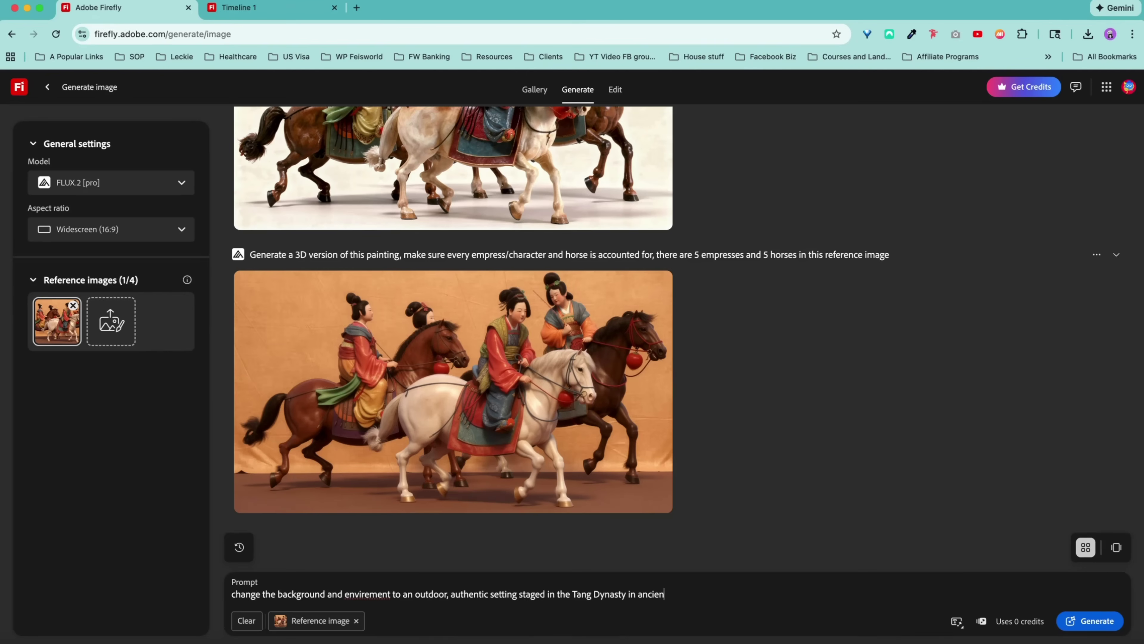
pyautogui.write('t china')
pyautogui.rightClick(367, 594)
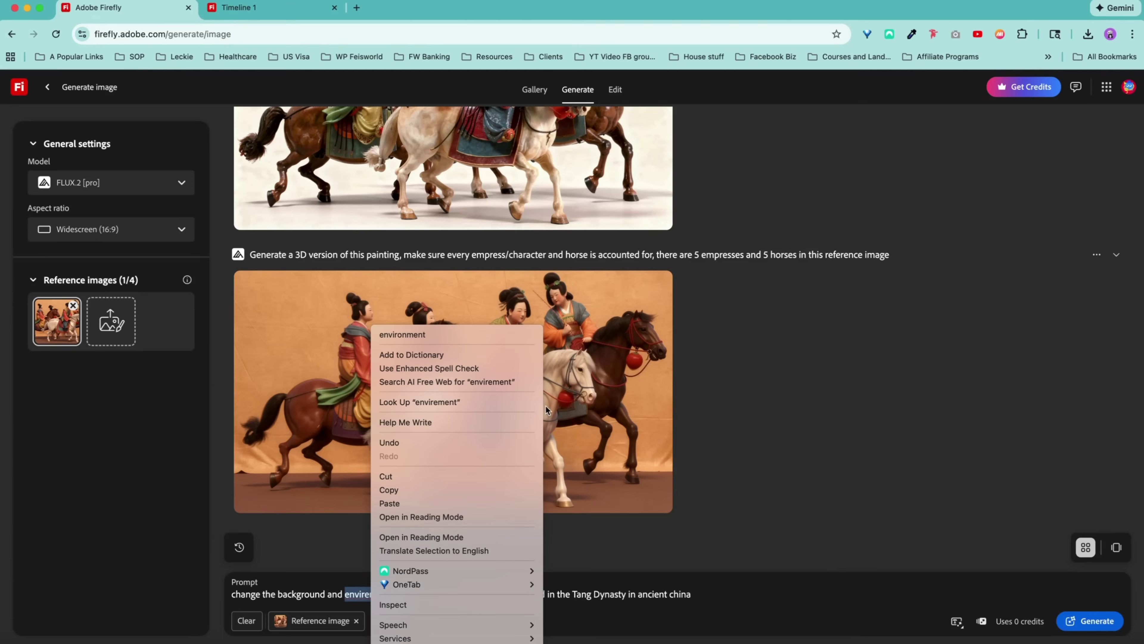
pyautogui.click(487, 335)
# - Turn on prompt suggestions and generate the outdoor Tang Dynasty version of the empresses on horseback
pyautogui.click(955, 620)
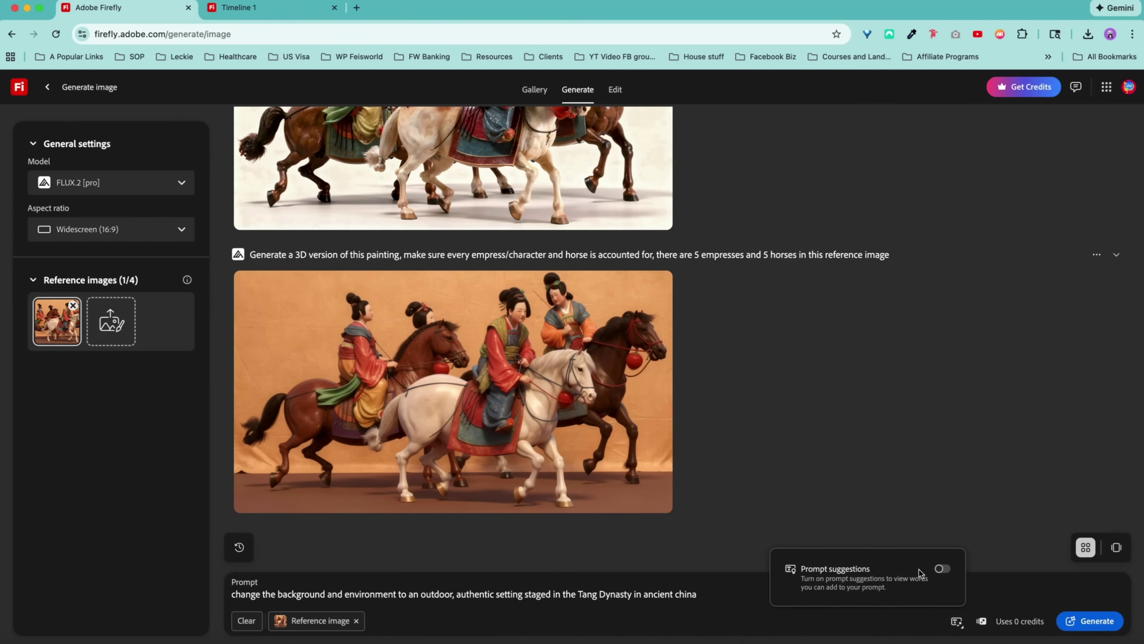
pyautogui.click(943, 569)
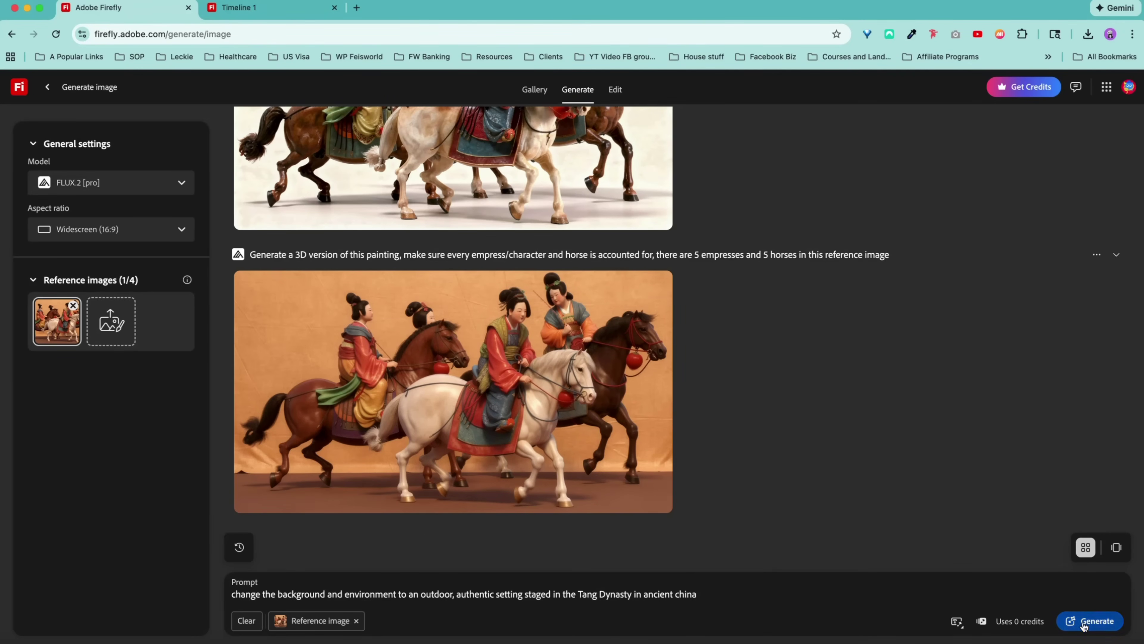
pyautogui.click(1084, 625)
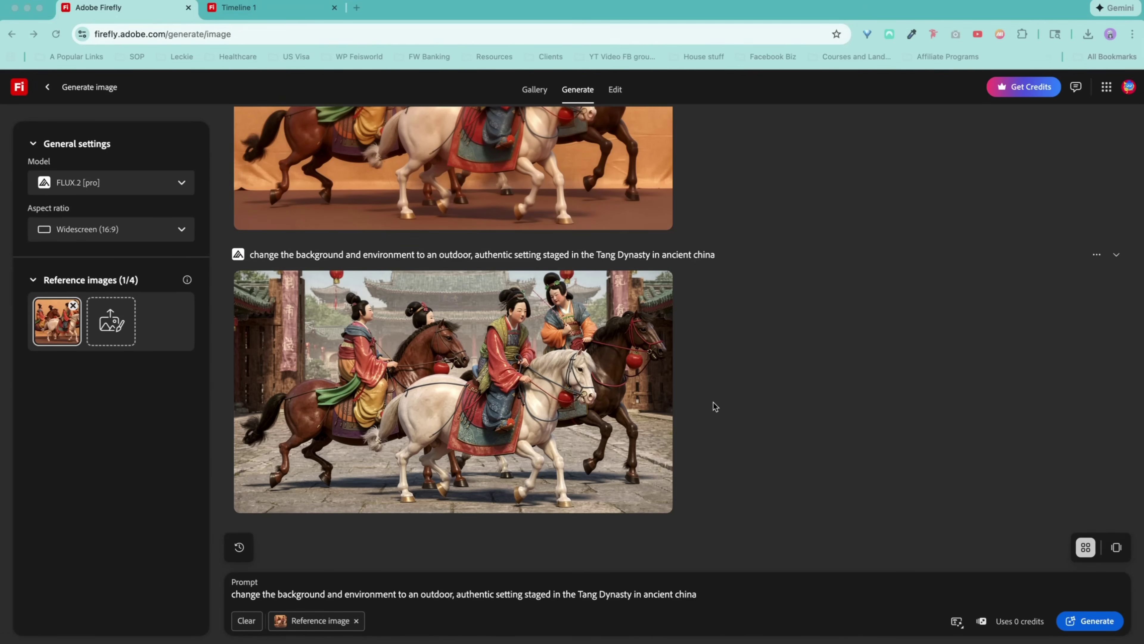
pyautogui.scroll(4, 575, 412)
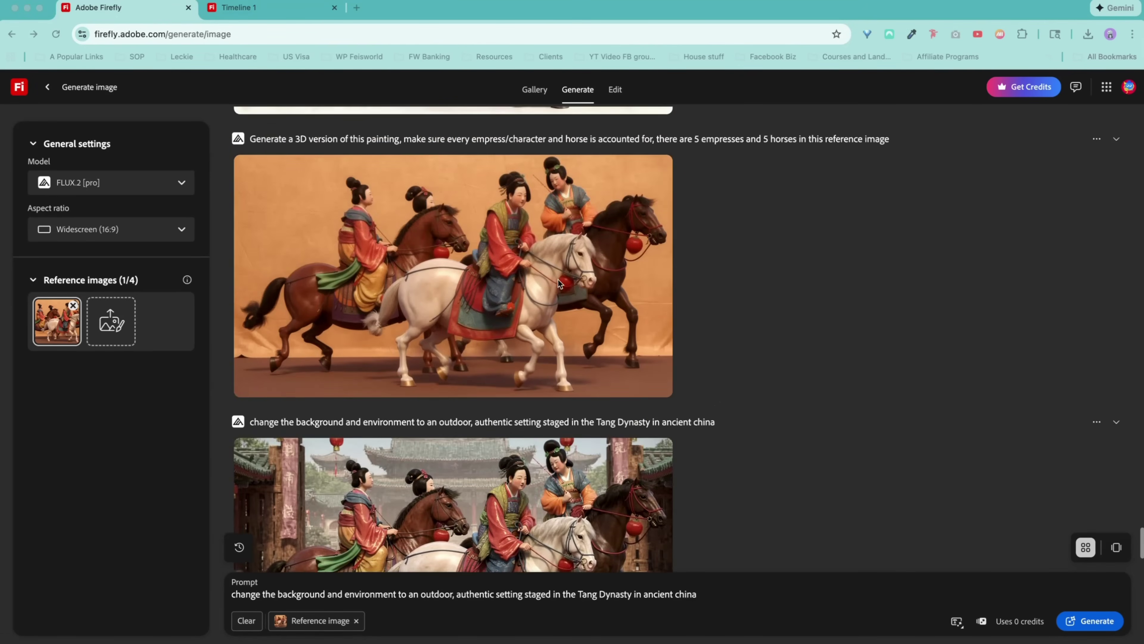
pyautogui.scroll(-3, 700, 477)
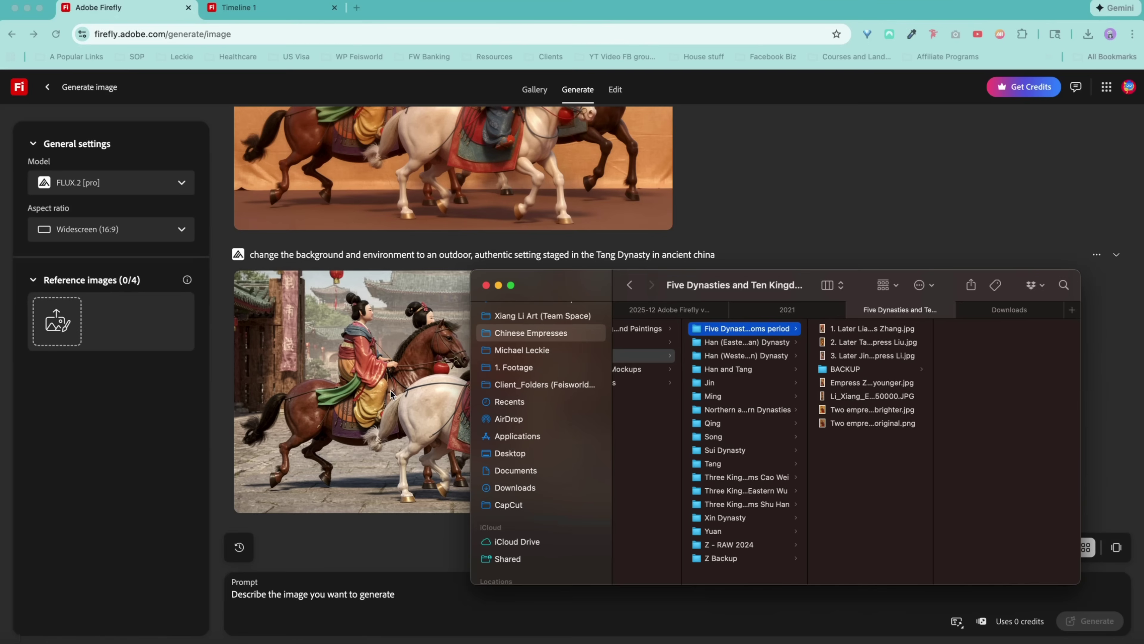
# - Preview the painting file "Empress Zhou elder and younger.jpg" in Finder and add it as the reference image
pyautogui.click(881, 381)
pyautogui.press('space')
pyautogui.press('space')
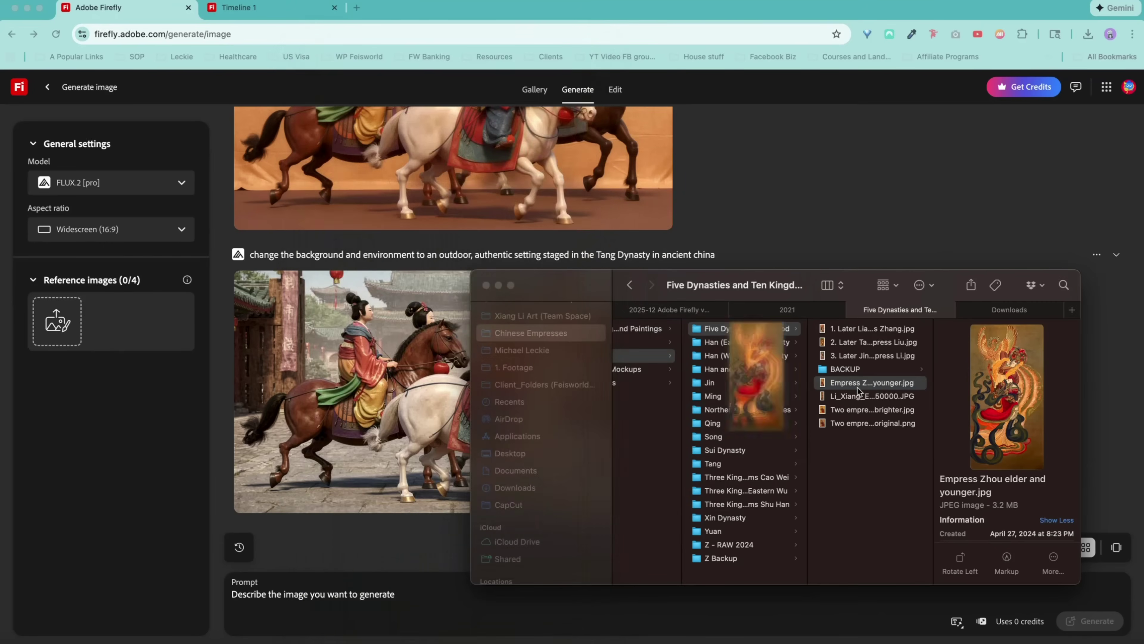
pyautogui.press('space')
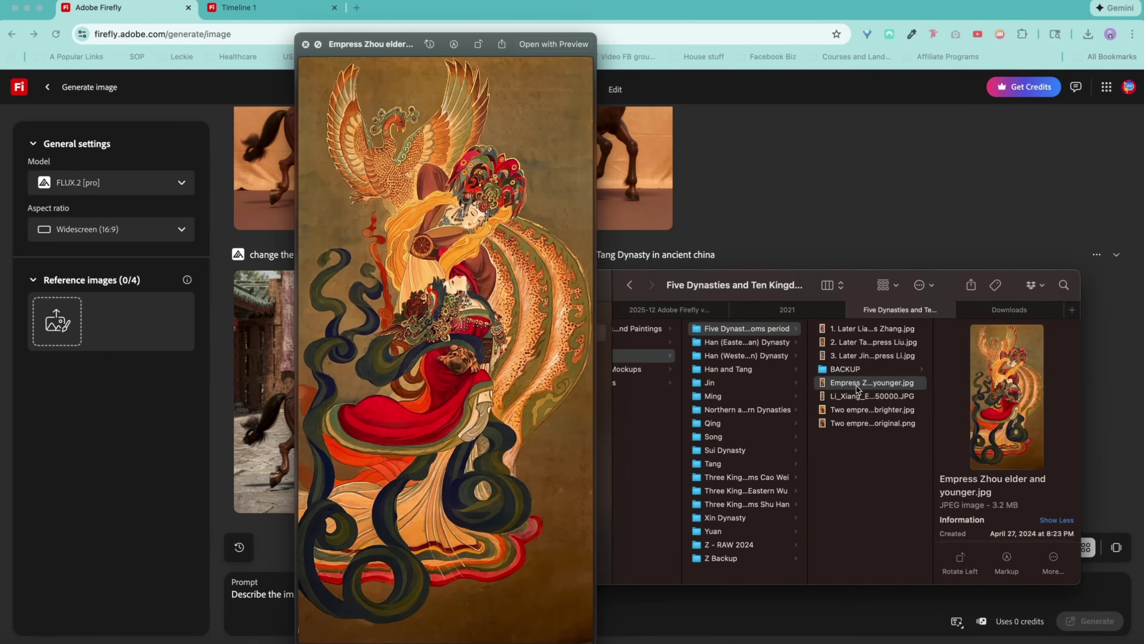
pyautogui.press('space')
pyautogui.moveTo(857, 388); pyautogui.dragTo(60, 328)
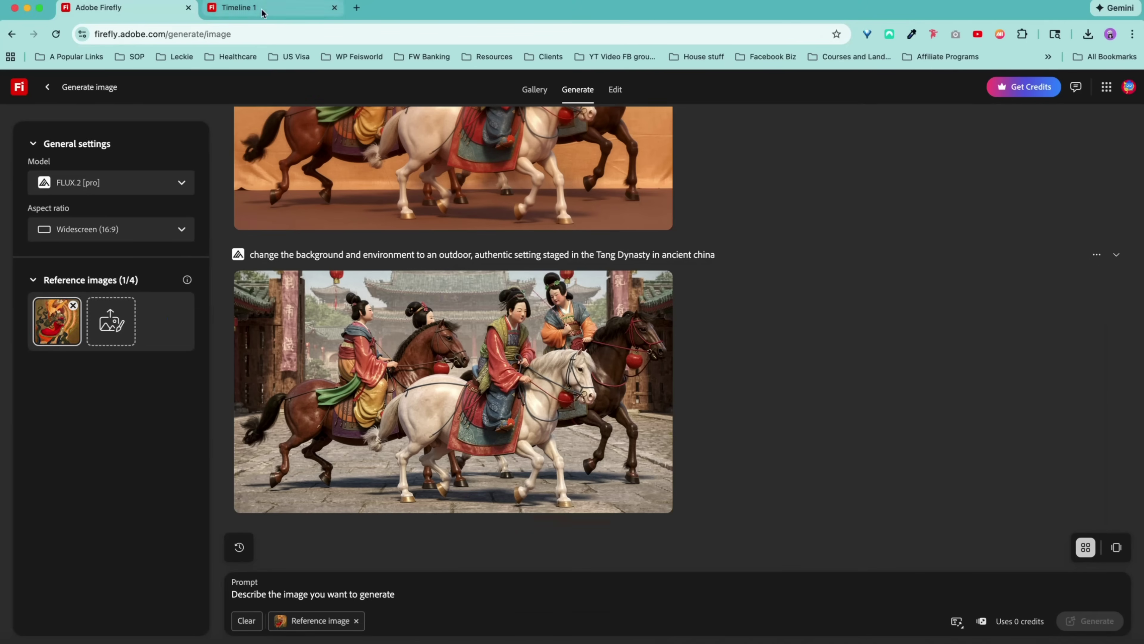
# - Generate an image from the prompt "imagine this painting on a series of home decors, show me examples" and download the result
pyautogui.click(341, 598)
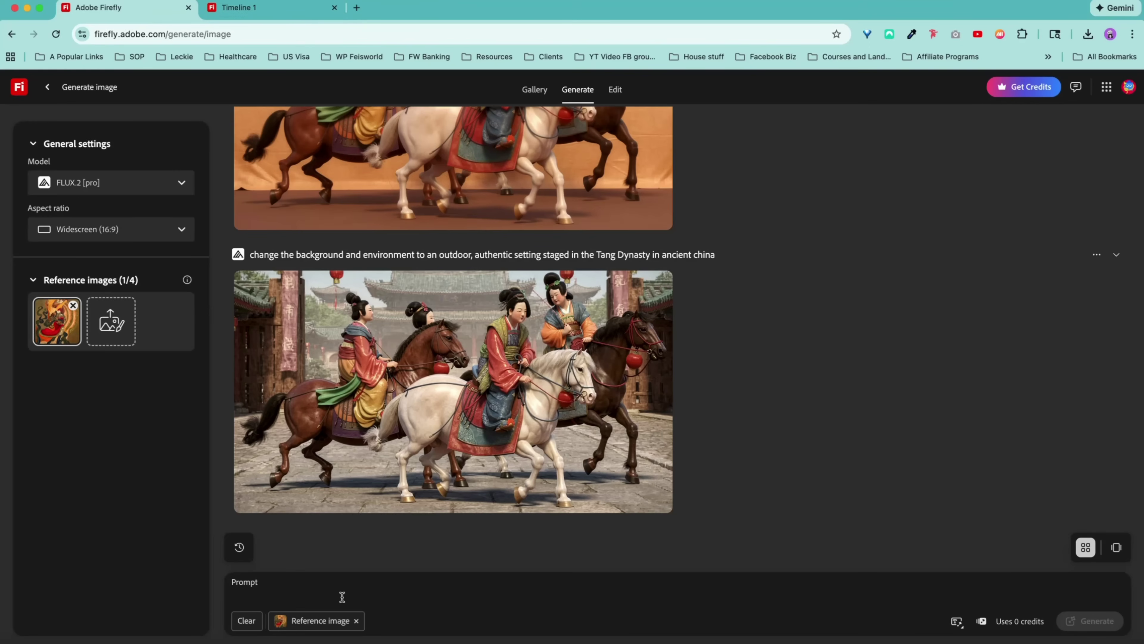
pyautogui.write('imagine this painting on a se')
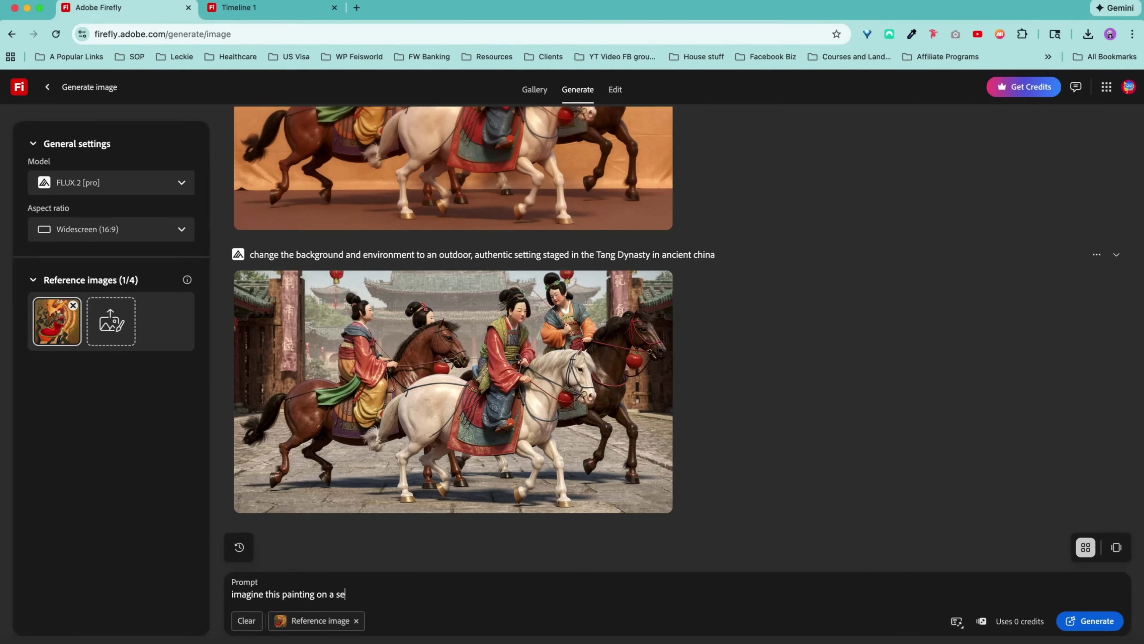
pyautogui.write('ries of')
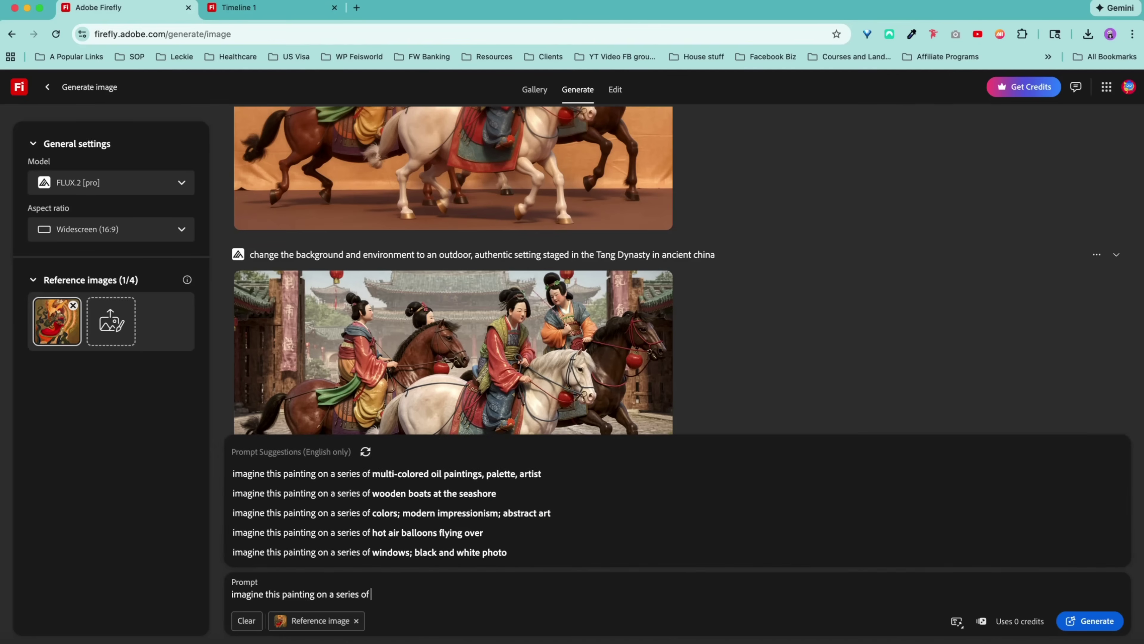
pyautogui.write(' home decors, show me e')
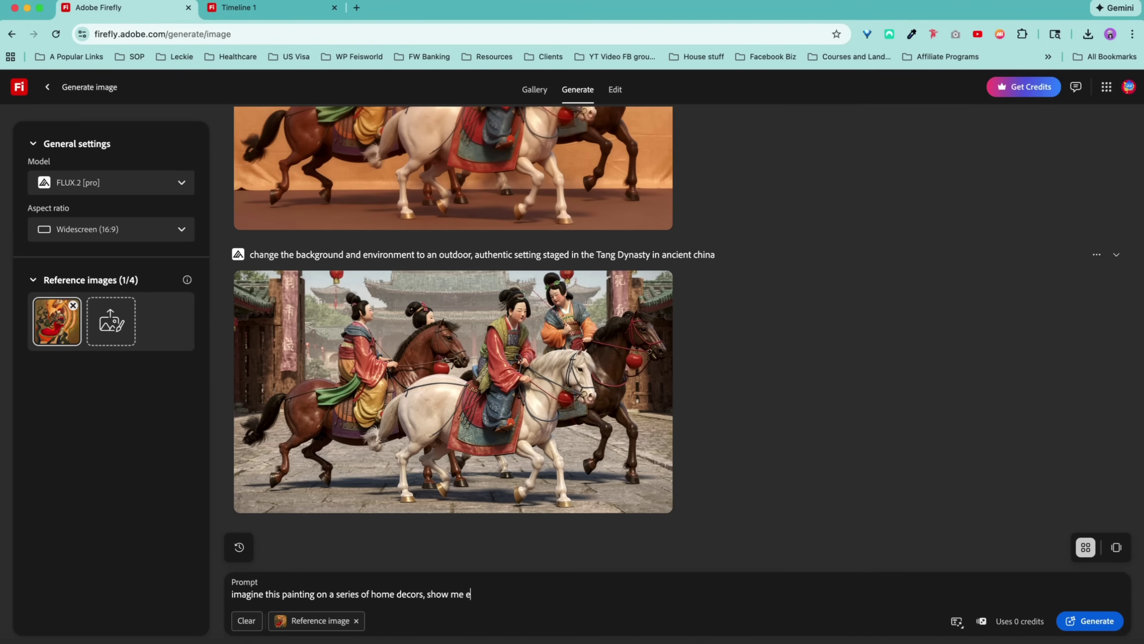
pyautogui.write('xamples')
pyautogui.press('Return')
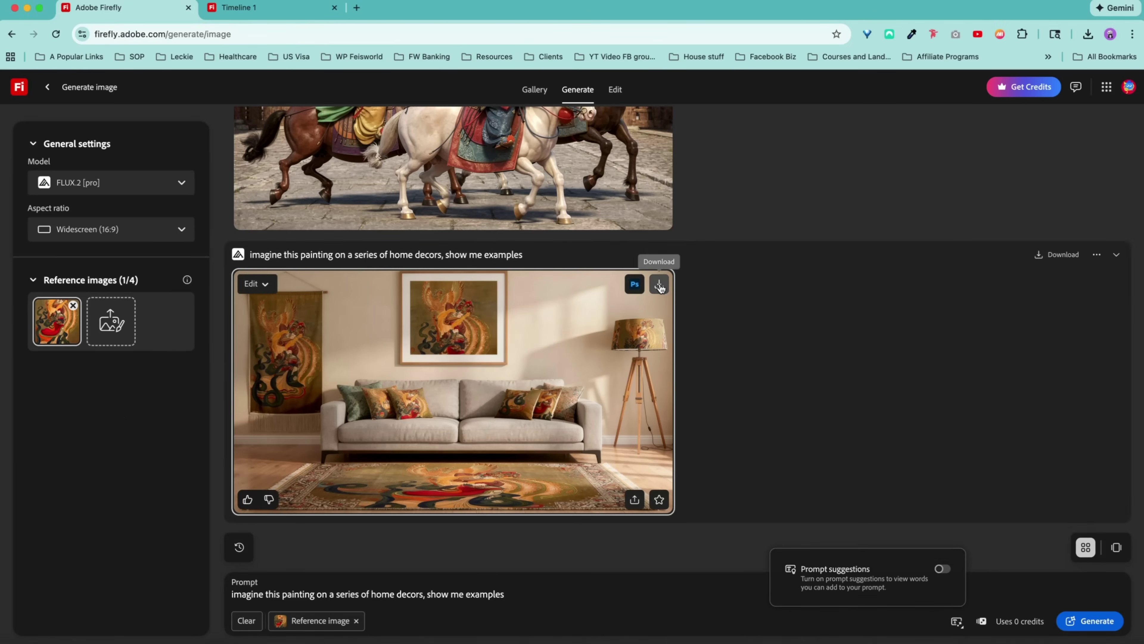
pyautogui.click(659, 284)
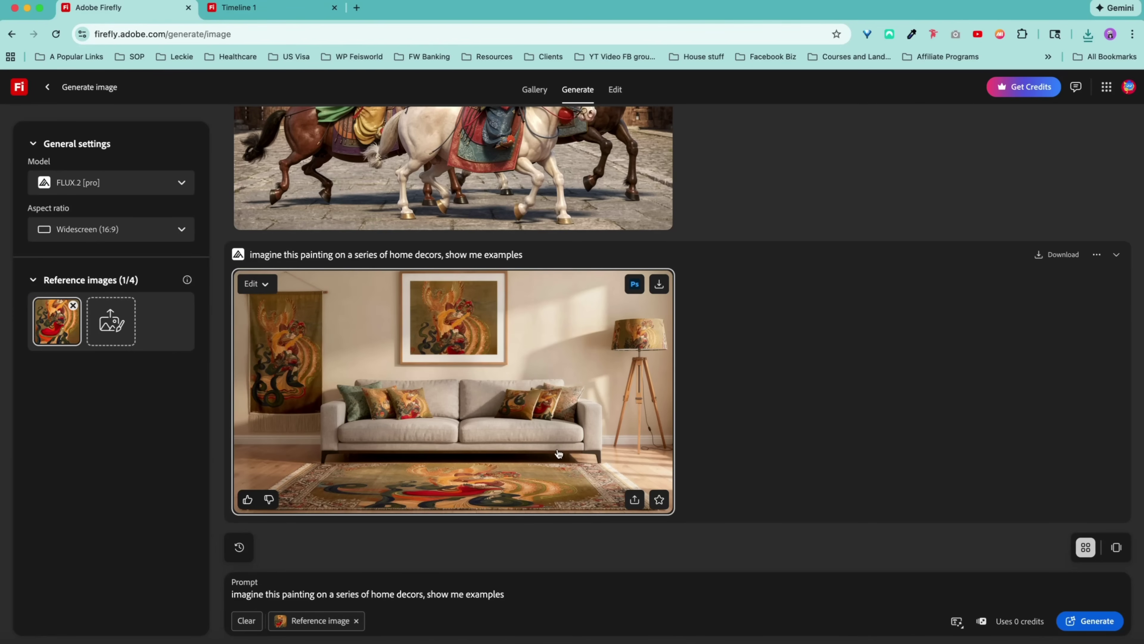
# - Change "home decors" in the prompt to "wearables and clothing items" and generate the image
pyautogui.tripleClick(339, 594)
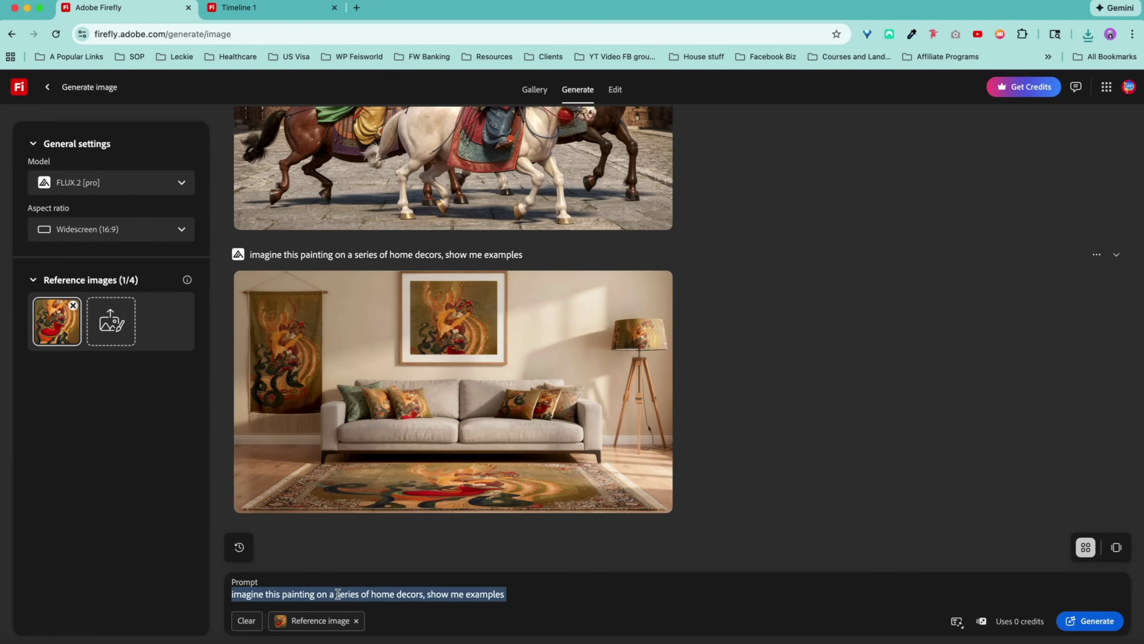
pyautogui.click(372, 594)
pyautogui.press('shift+super+Right')
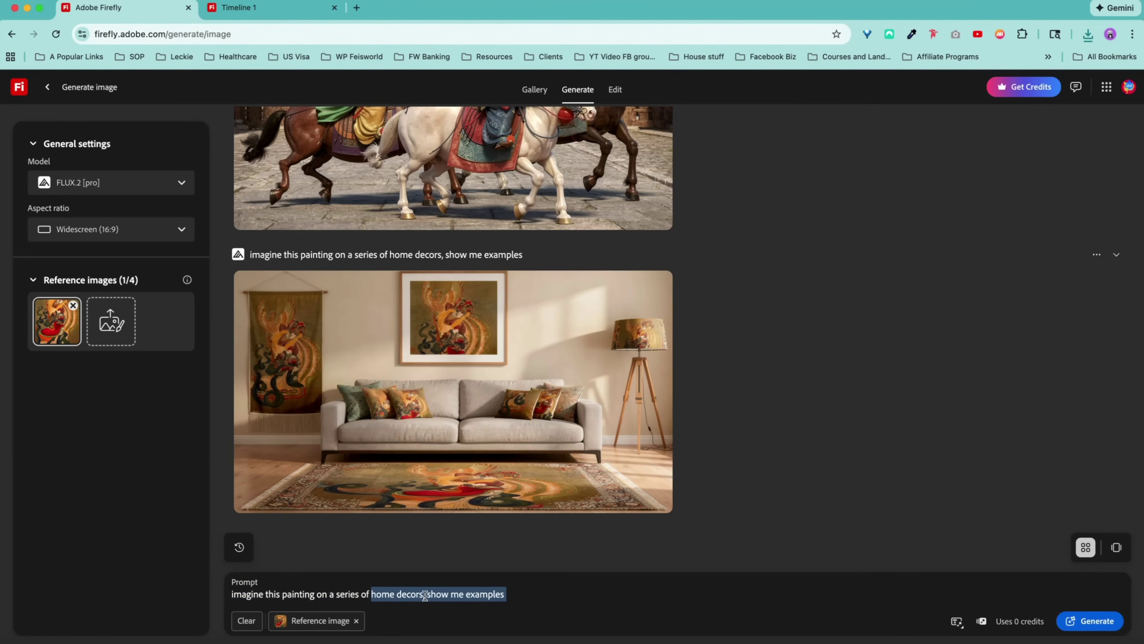
pyautogui.click(424, 596)
pyautogui.tripleClick(425, 594)
pyautogui.click(373, 594)
pyautogui.moveTo(373, 594); pyautogui.dragTo(424, 595)
pyautogui.write('weara')
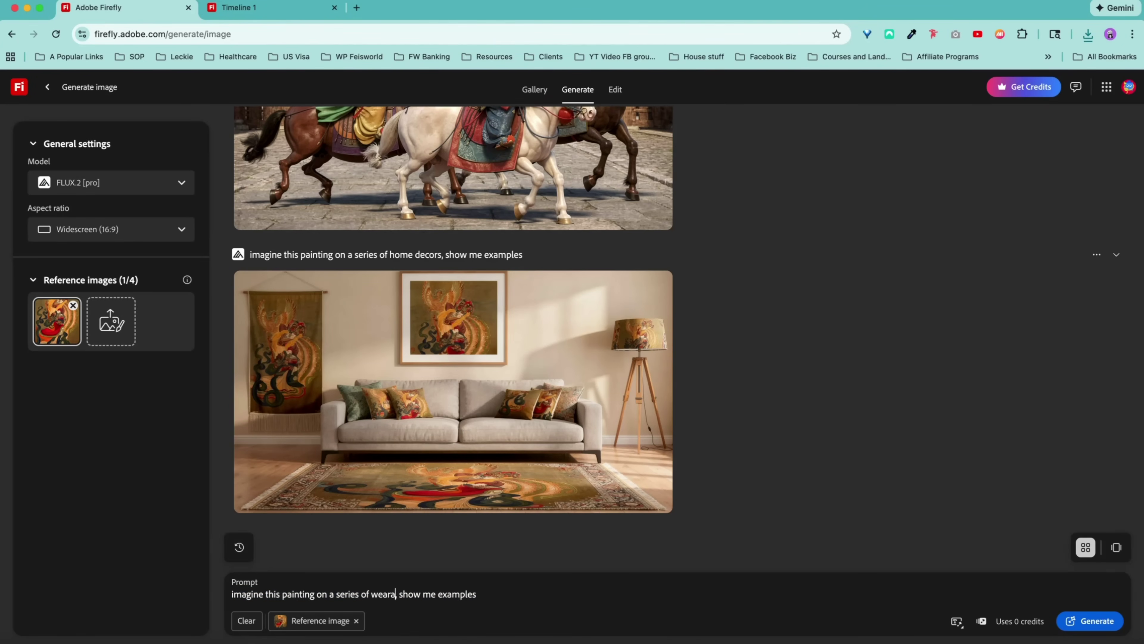
pyautogui.write('bles and clothing it')
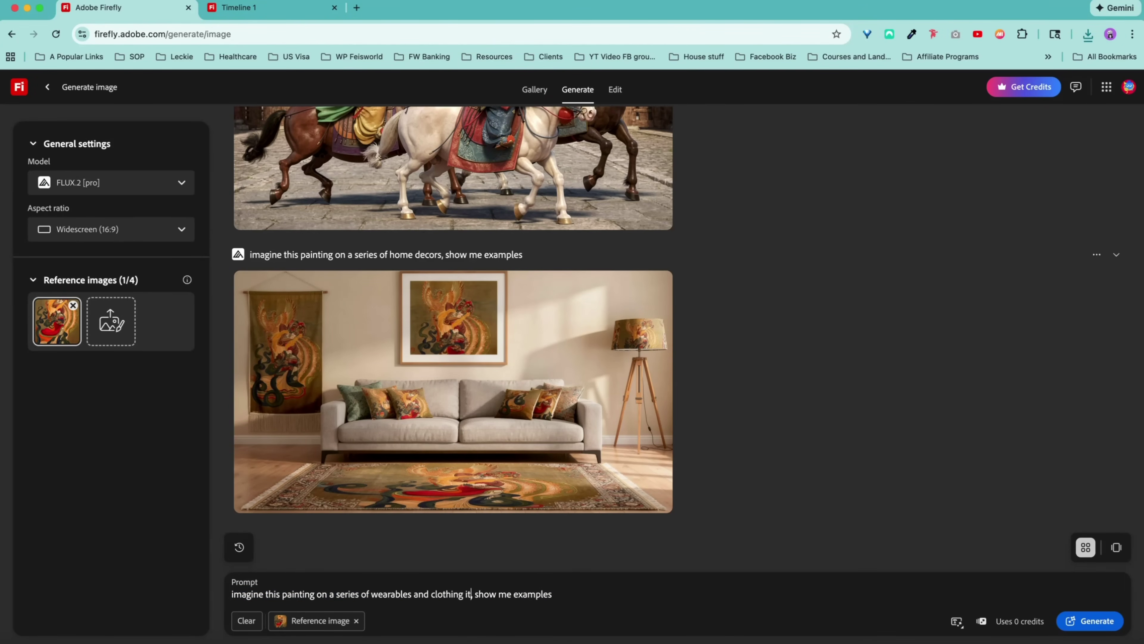
pyautogui.write('ems')
pyautogui.press('Return')
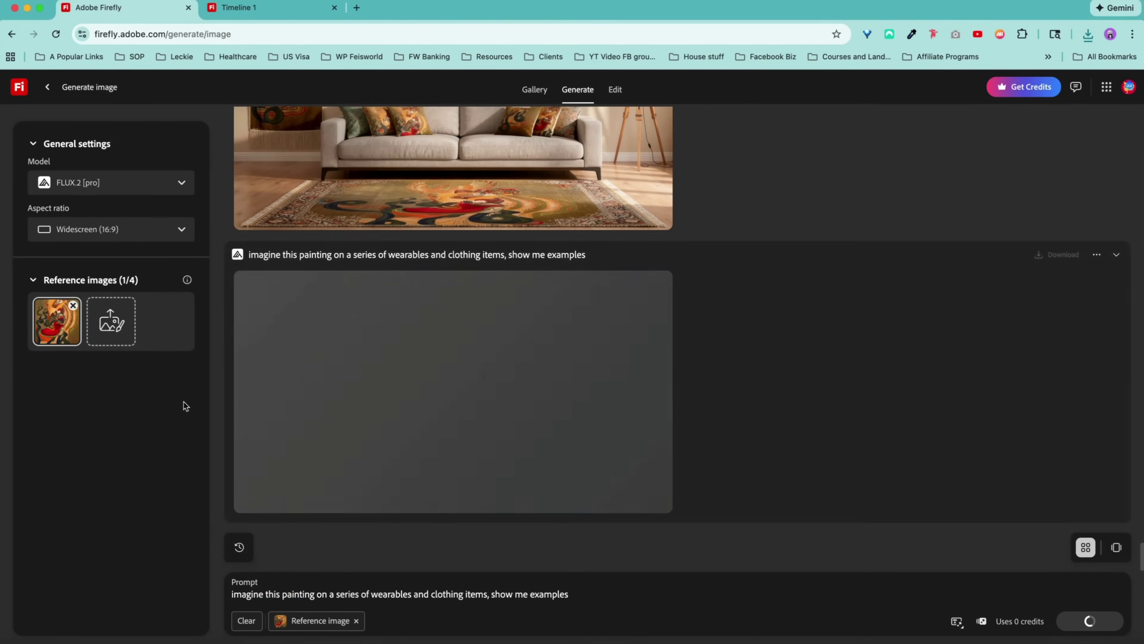